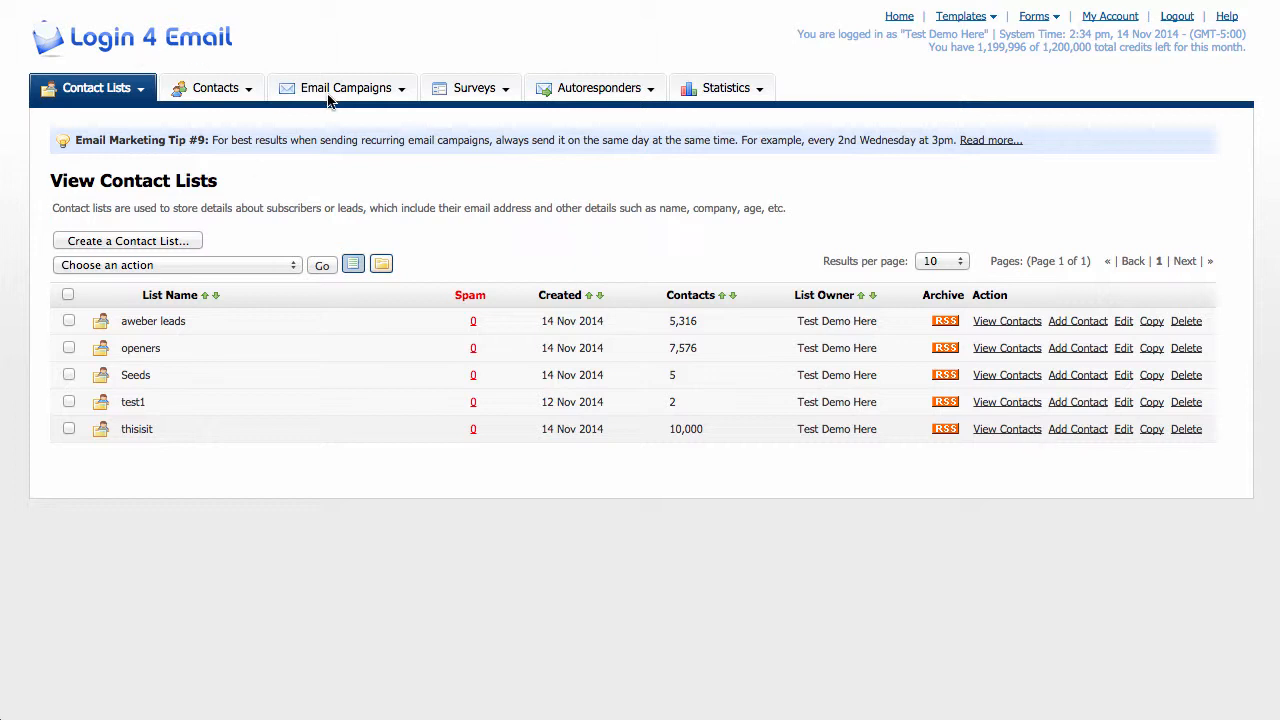
Start a new email campaign named gilly1114am with no template and continue to its content form.
{"action": "mouse_move", "coordinate": [335, 97]}
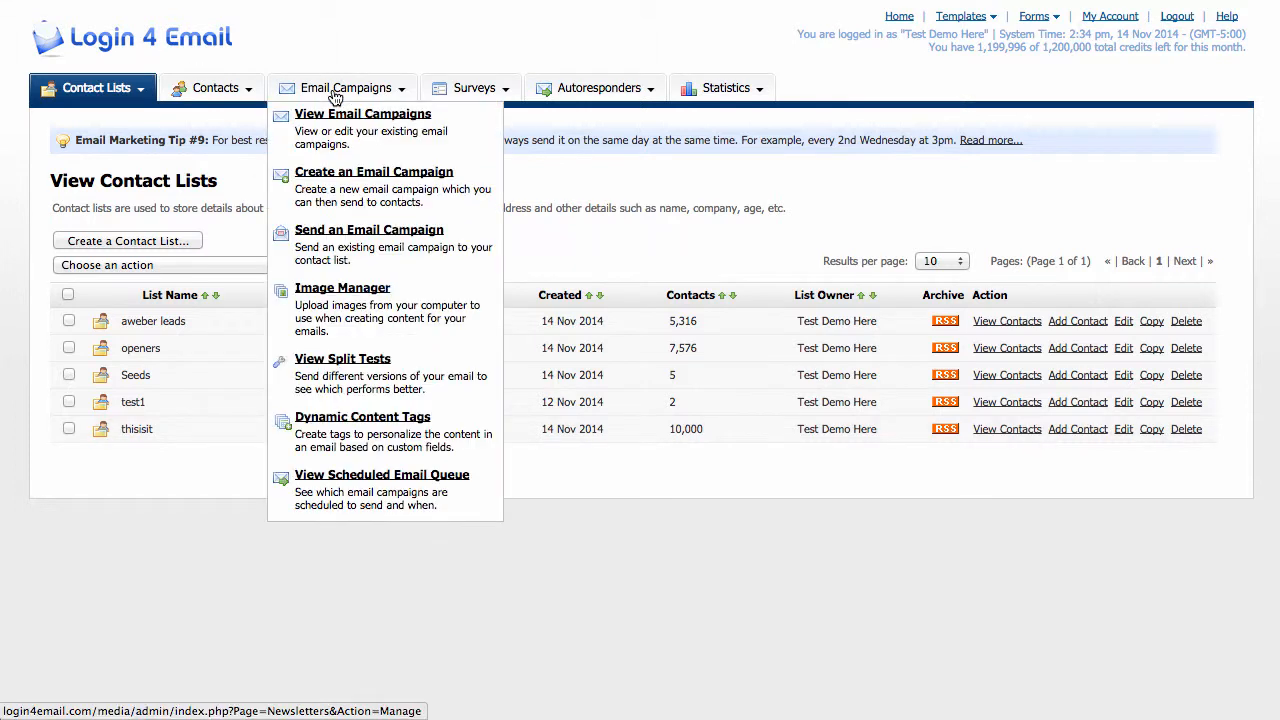
{"action": "left_click", "coordinate": [318, 178]}
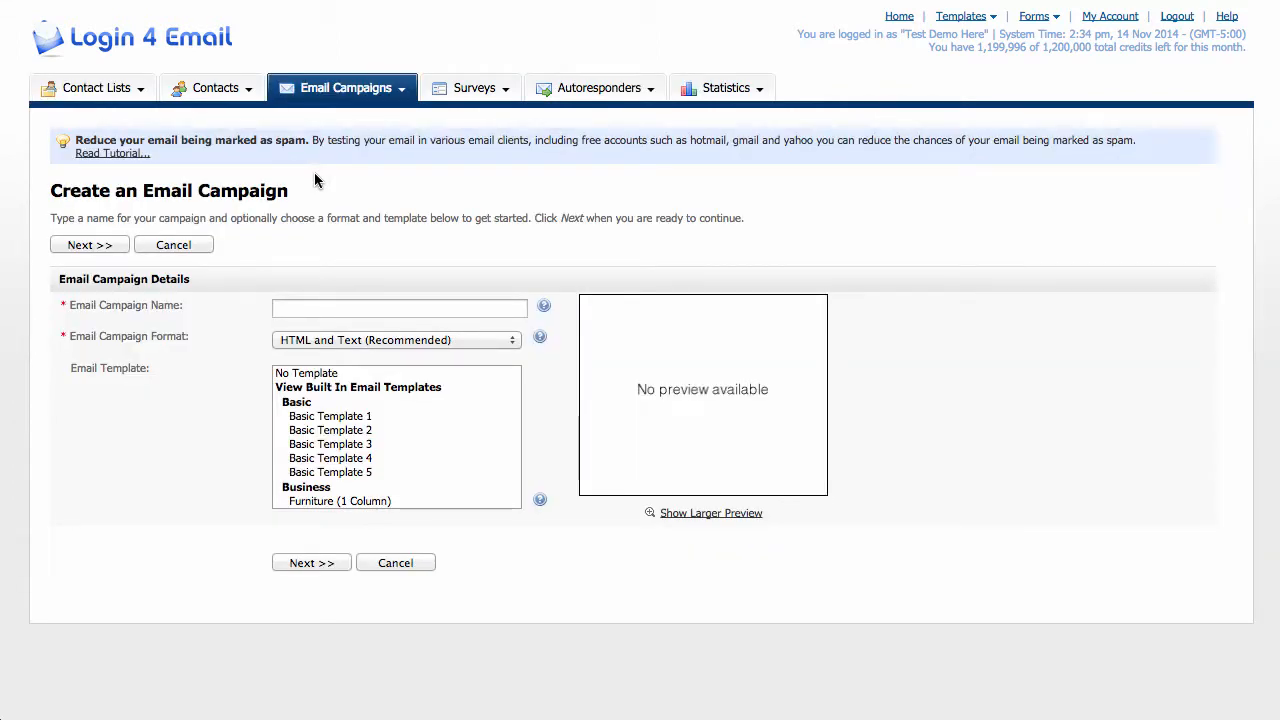
{"action": "left_click", "coordinate": [326, 310]}
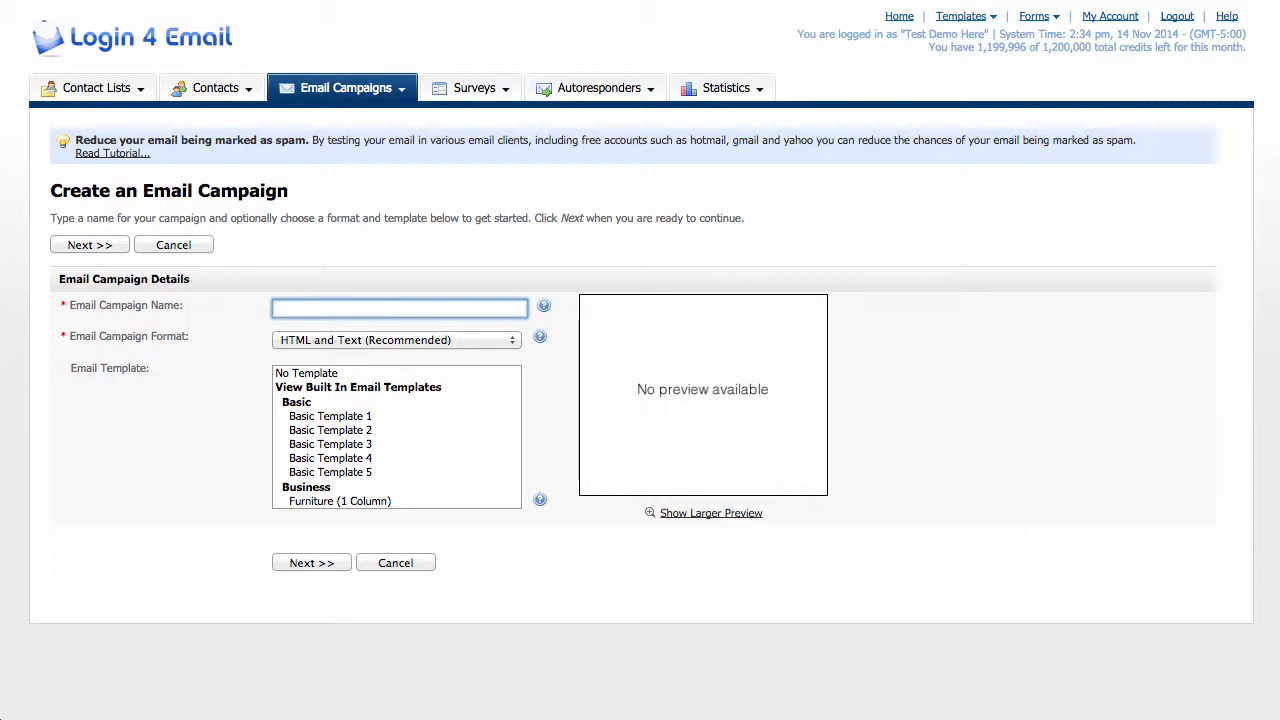
{"action": "type", "text": "gilly"}
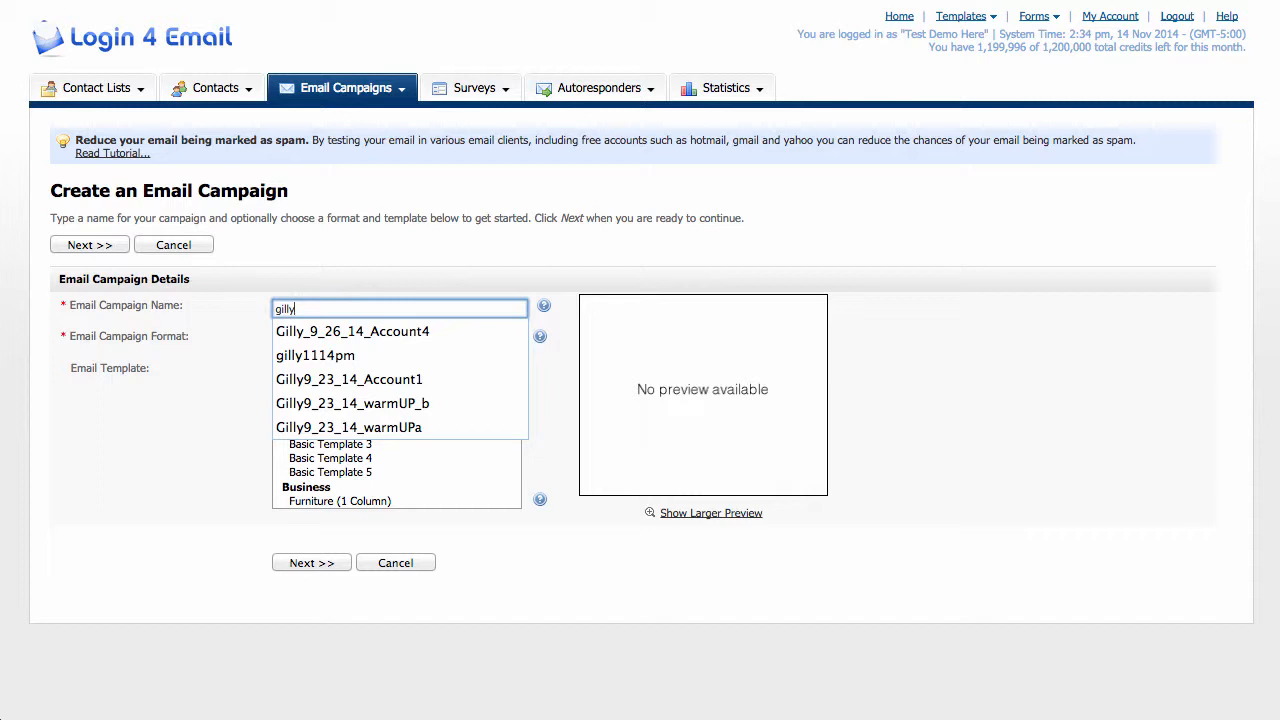
{"action": "type", "text": "11"}
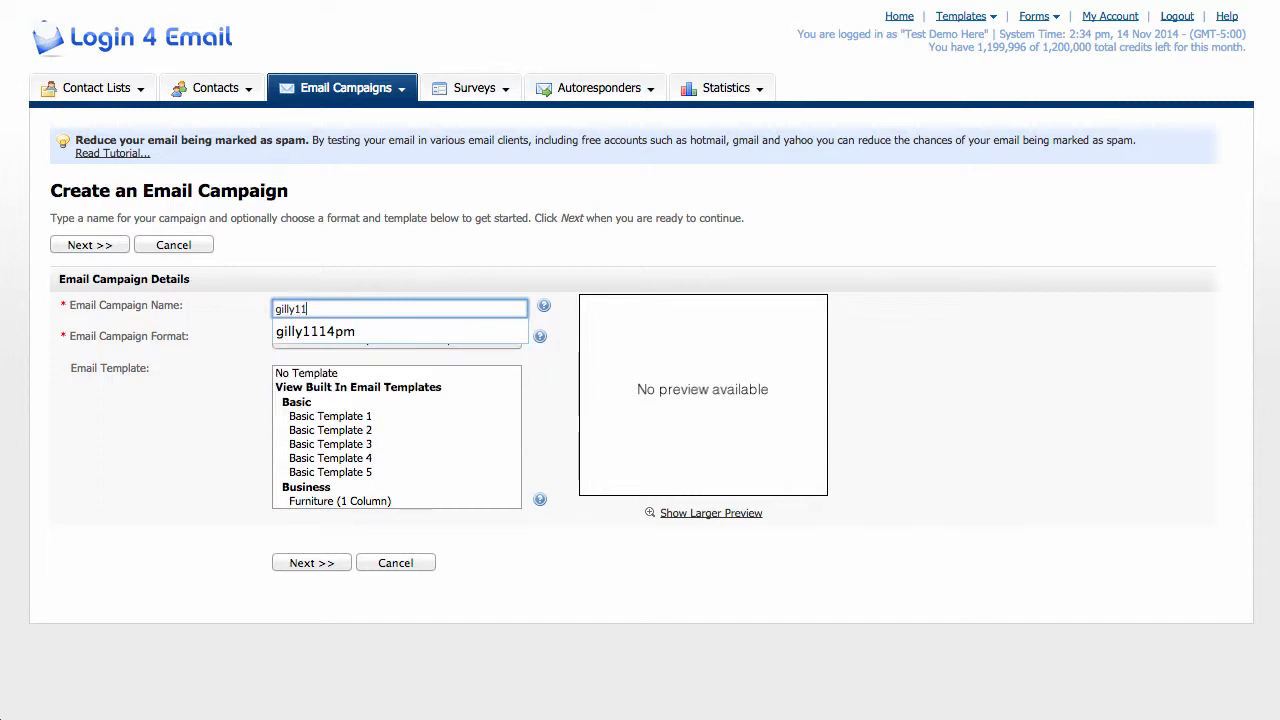
{"action": "type", "text": "14"}
{"action": "type", "text": "am"}
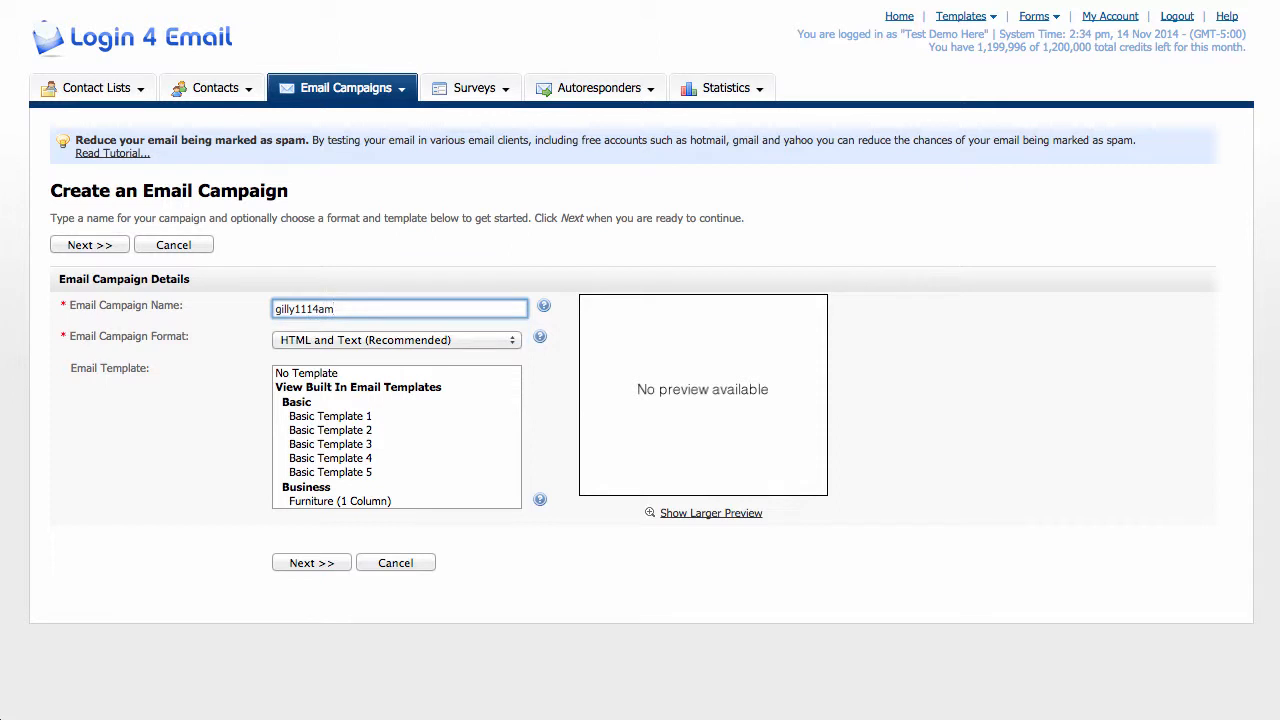
{"action": "key", "text": "BackSpace"}
{"action": "key", "text": "BackSpace"}
{"action": "type", "text": "pm"}
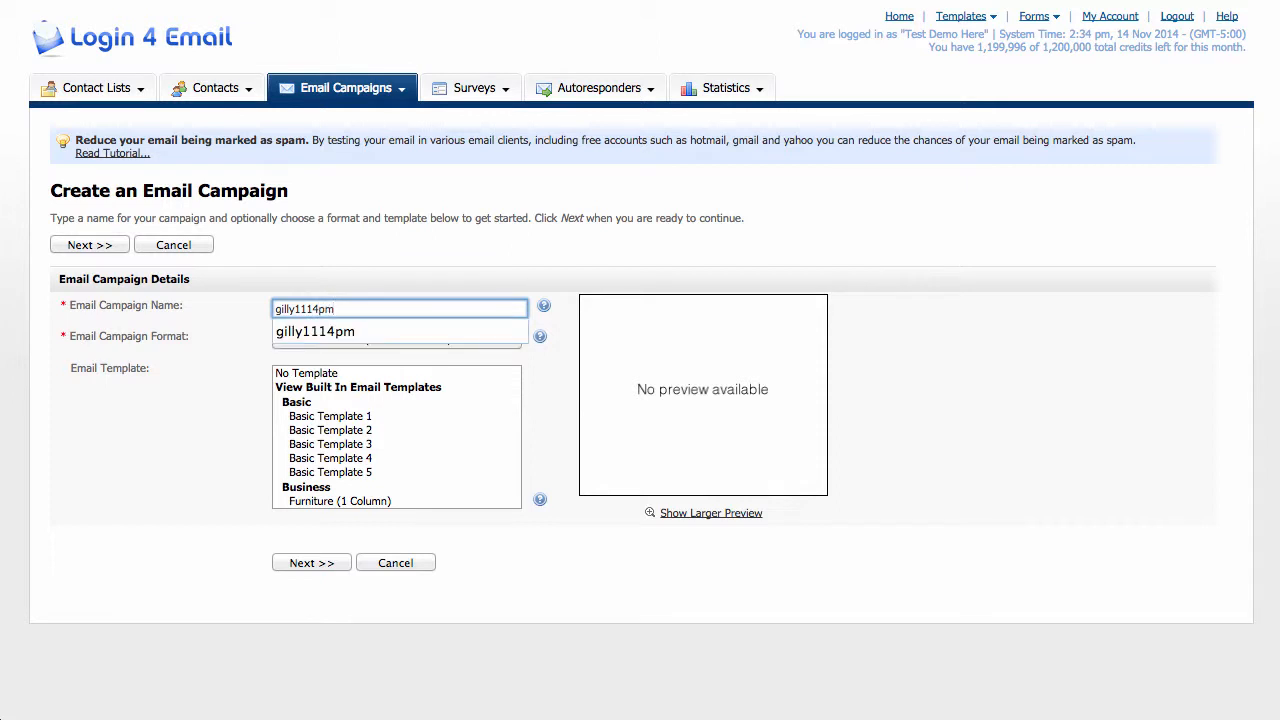
{"action": "key", "text": "BackSpace"}
{"action": "key", "text": "BackSpace"}
{"action": "type", "text": "am"}
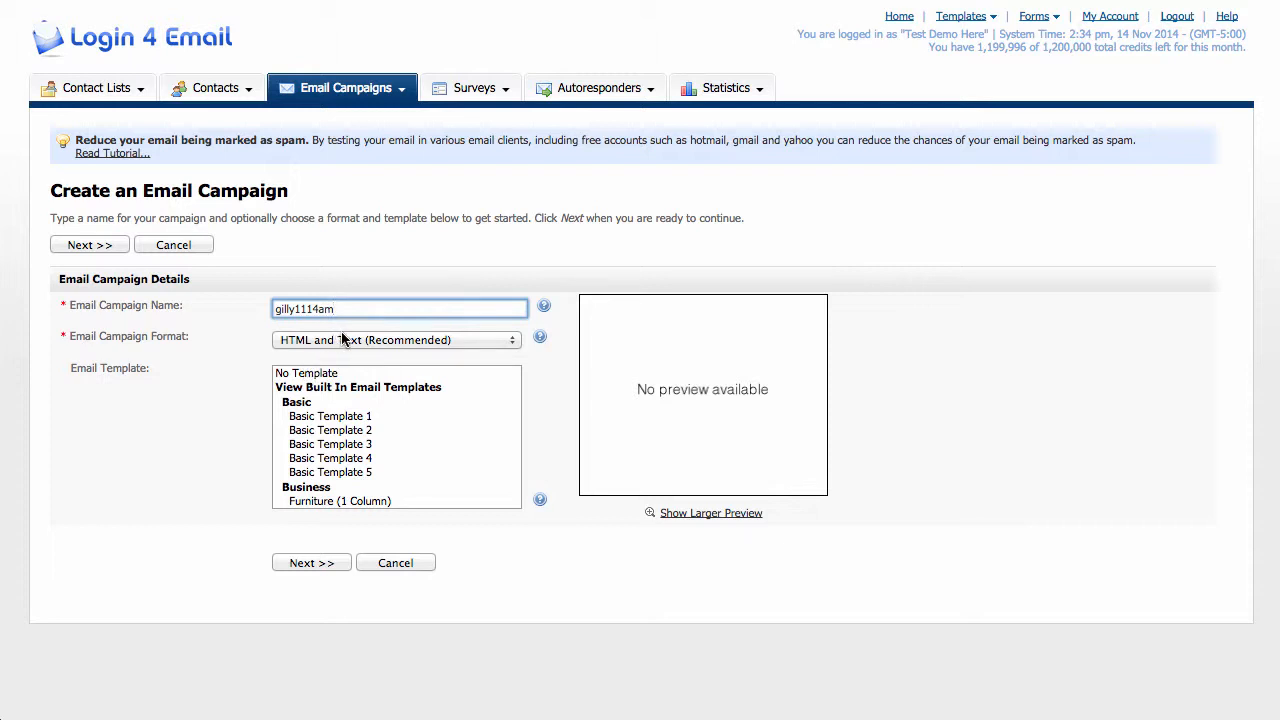
{"action": "left_click", "coordinate": [299, 375]}
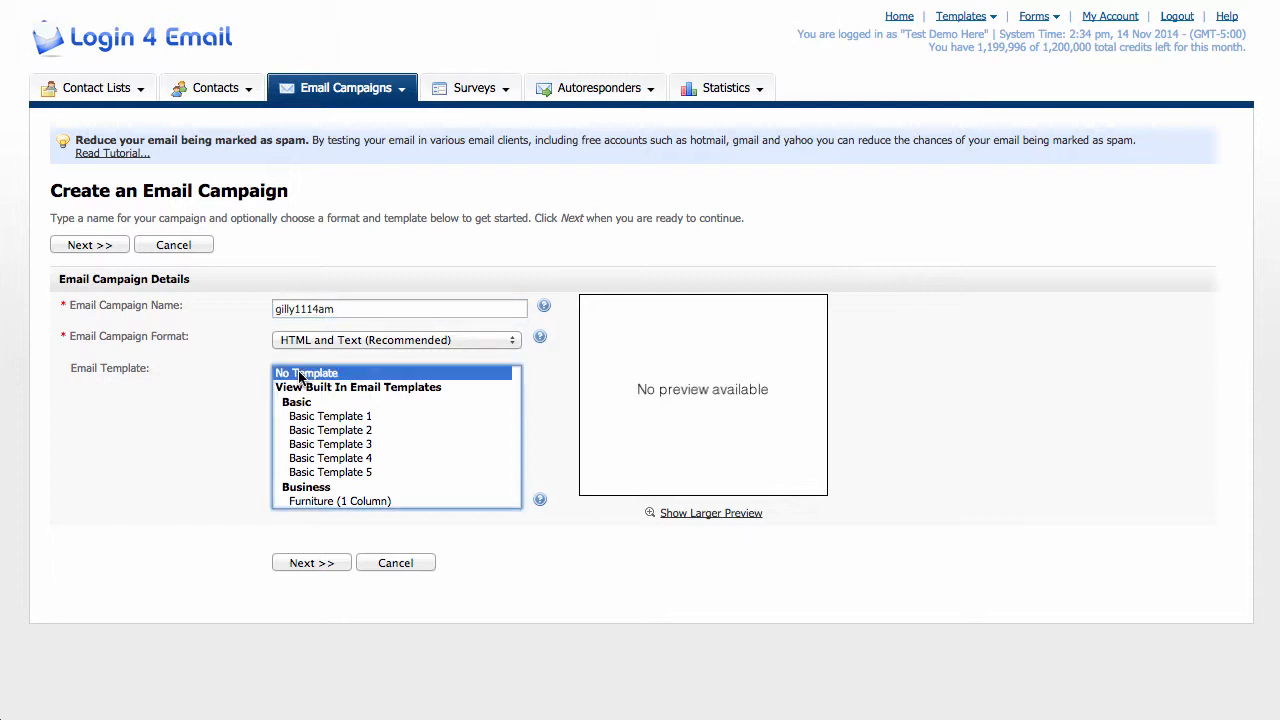
{"action": "left_click", "coordinate": [299, 562]}
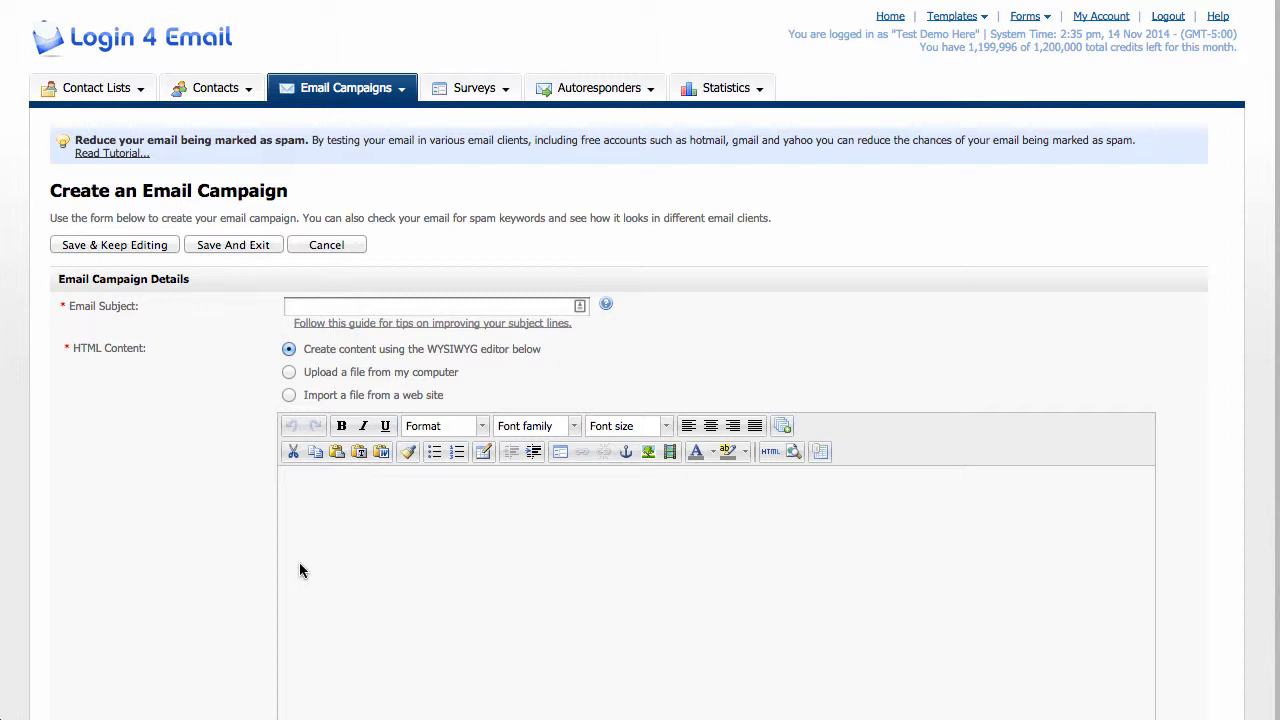
Enter "catchy subject" as the campaign's email subject.
{"action": "left_click", "coordinate": [366, 306]}
{"action": "type", "text": "ca"}
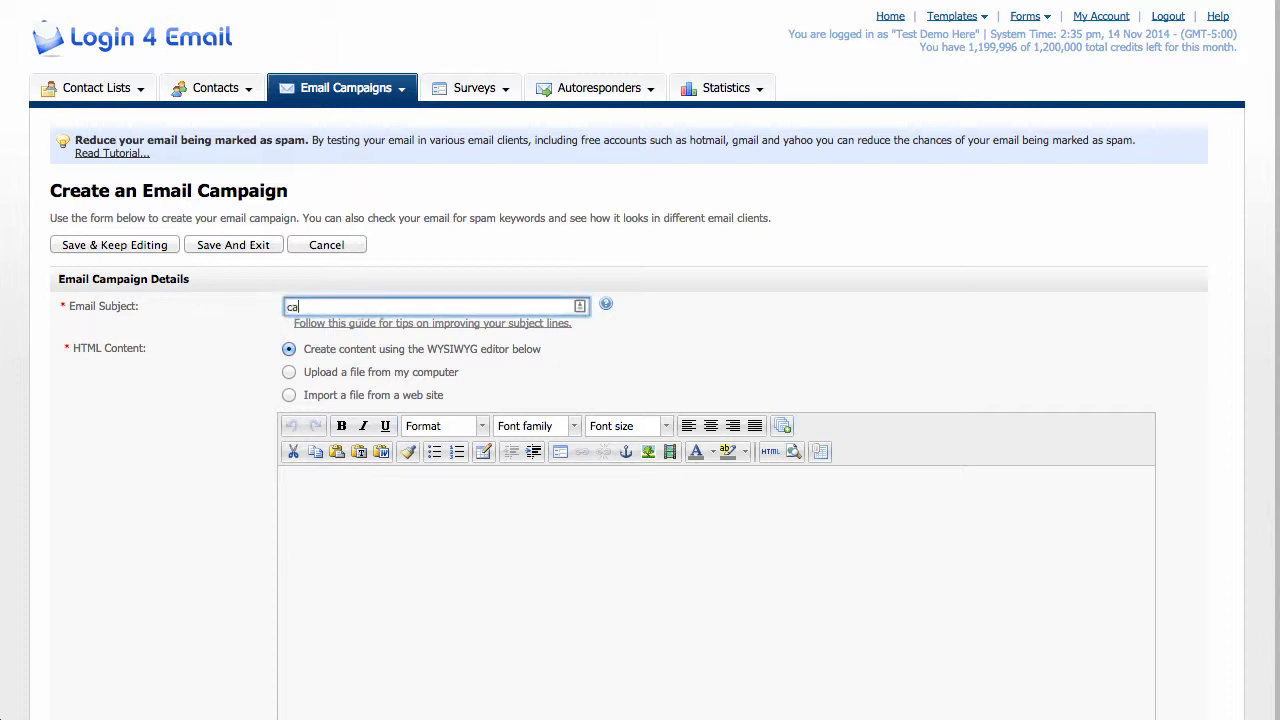
{"action": "type", "text": "tchy subject"}
Replace the whole email subject with "cant wait for our next travel adventure".
{"action": "key", "text": "super+a"}
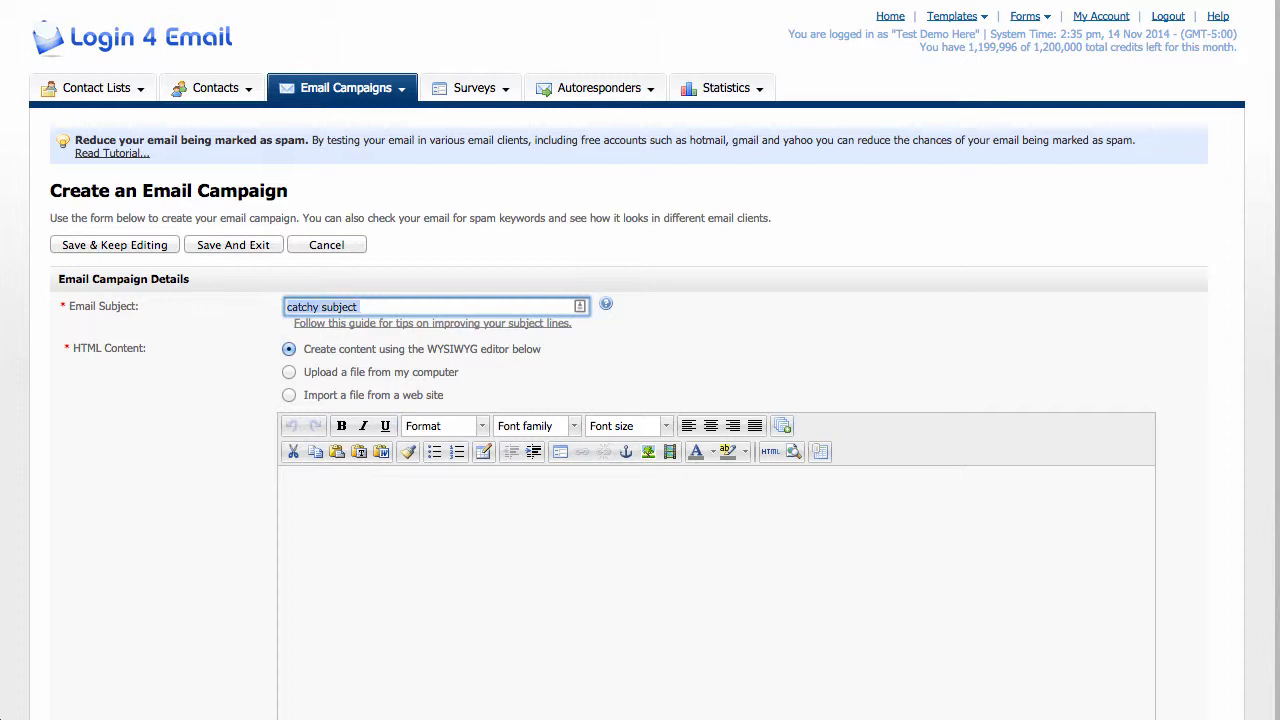
{"action": "type", "text": "can't"}
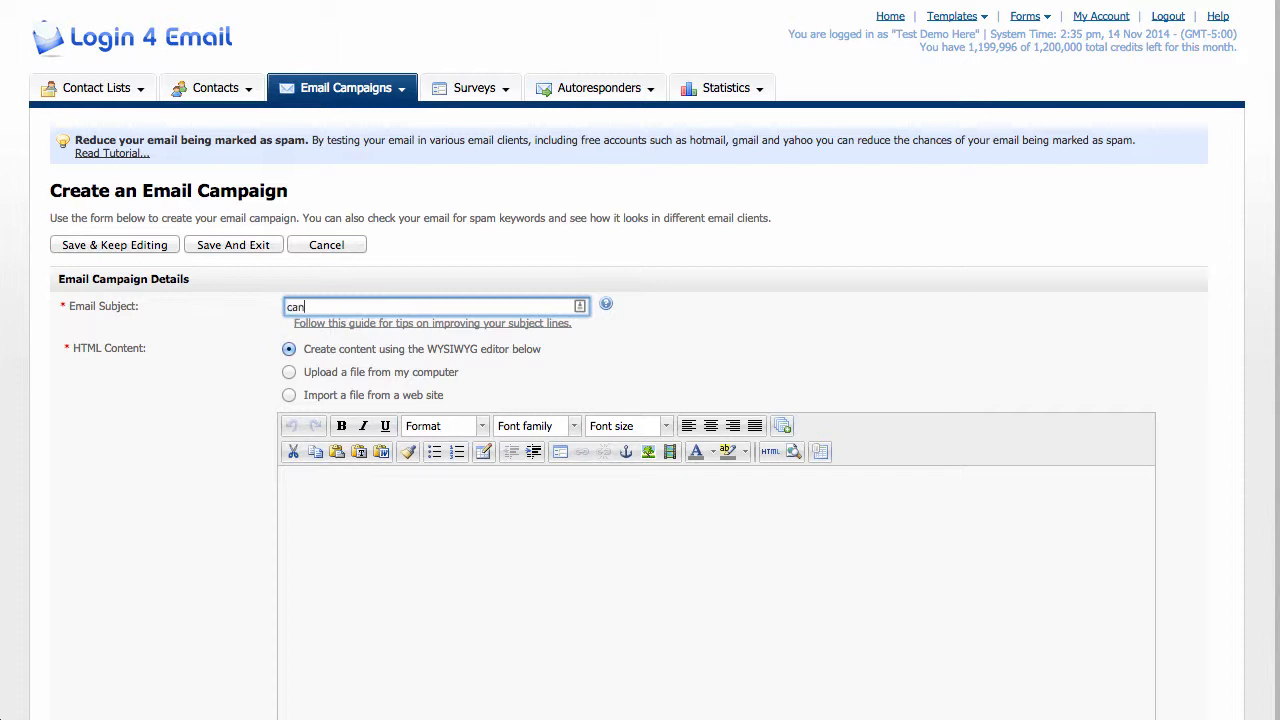
{"action": "key", "text": "BackSpace"}
{"action": "key", "text": "BackSpace"}
{"action": "key", "text": "BackSpace"}
{"action": "type", "text": "t wait fo"}
{"action": "key", "text": "BackSpace"}
{"action": "type", "text": "or our ne"}
{"action": "type", "text": "xt tryael"}
{"action": "key", "text": "BackSpace"}
{"action": "key", "text": "BackSpace"}
{"action": "key", "text": "BackSpace"}
{"action": "key", "text": "BackSpace"}
{"action": "key", "text": "BackSpace"}
{"action": "type", "text": "avel adventure"}
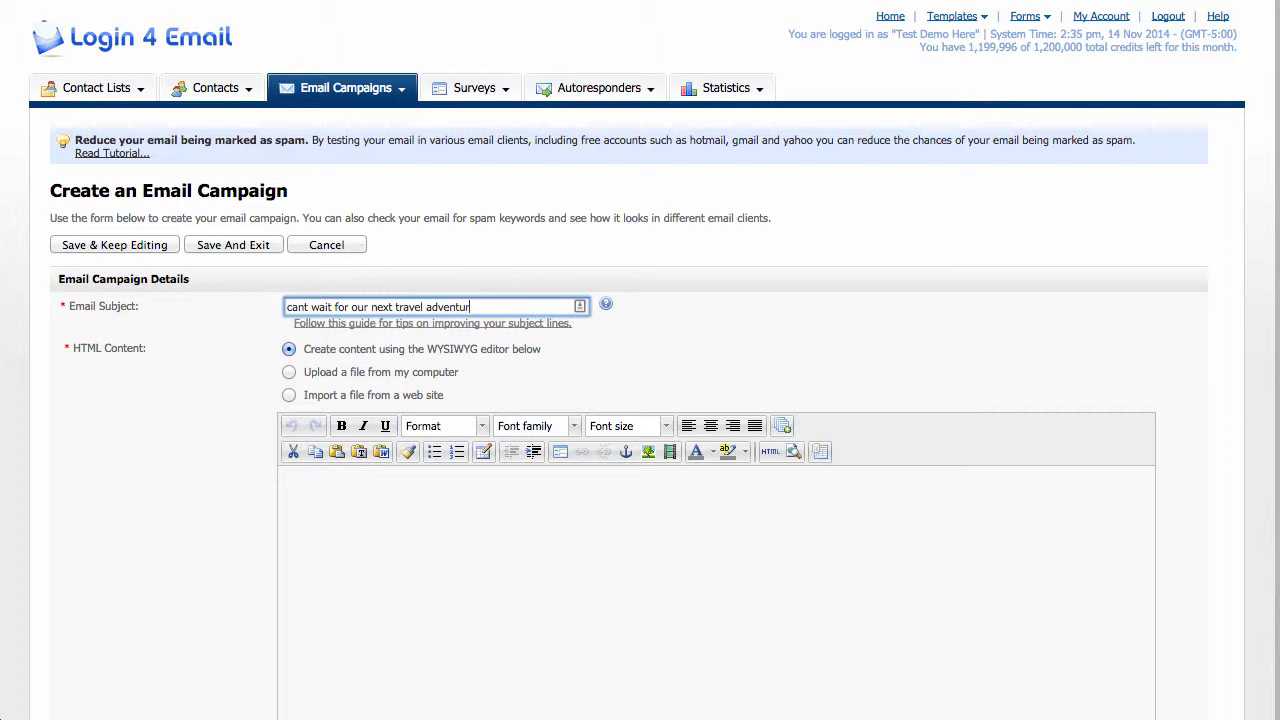
Write "where are we flying to next month?" as the email's HTML body in the WYSIWYG editor.
{"action": "key", "text": "Tab"}
{"action": "key", "text": "Tab"}
{"action": "key", "text": "Tab"}
{"action": "key", "text": "Tab"}
{"action": "key", "text": "Tab"}
{"action": "key", "text": "Tab"}
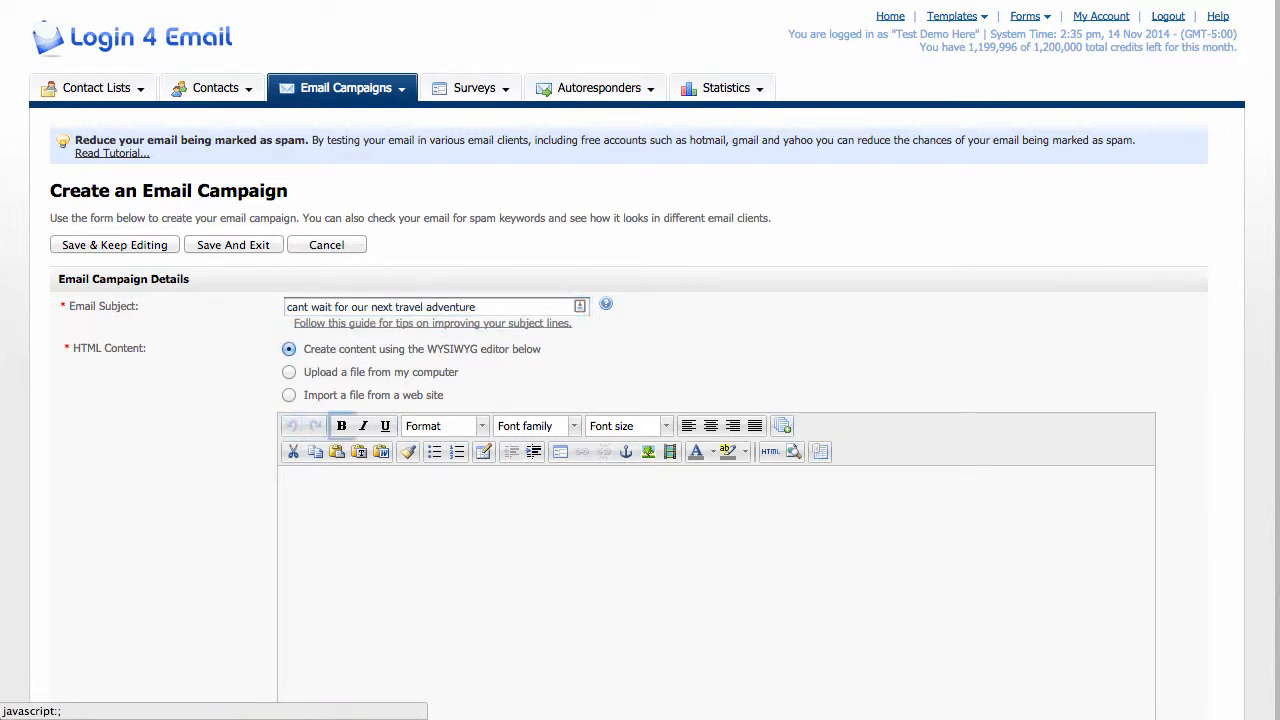
{"action": "scroll", "coordinate": [307, 422], "scroll_direction": "down", "scroll_amount": 6}
{"action": "scroll", "coordinate": [268, 146], "scroll_direction": "up", "scroll_amount": 5}
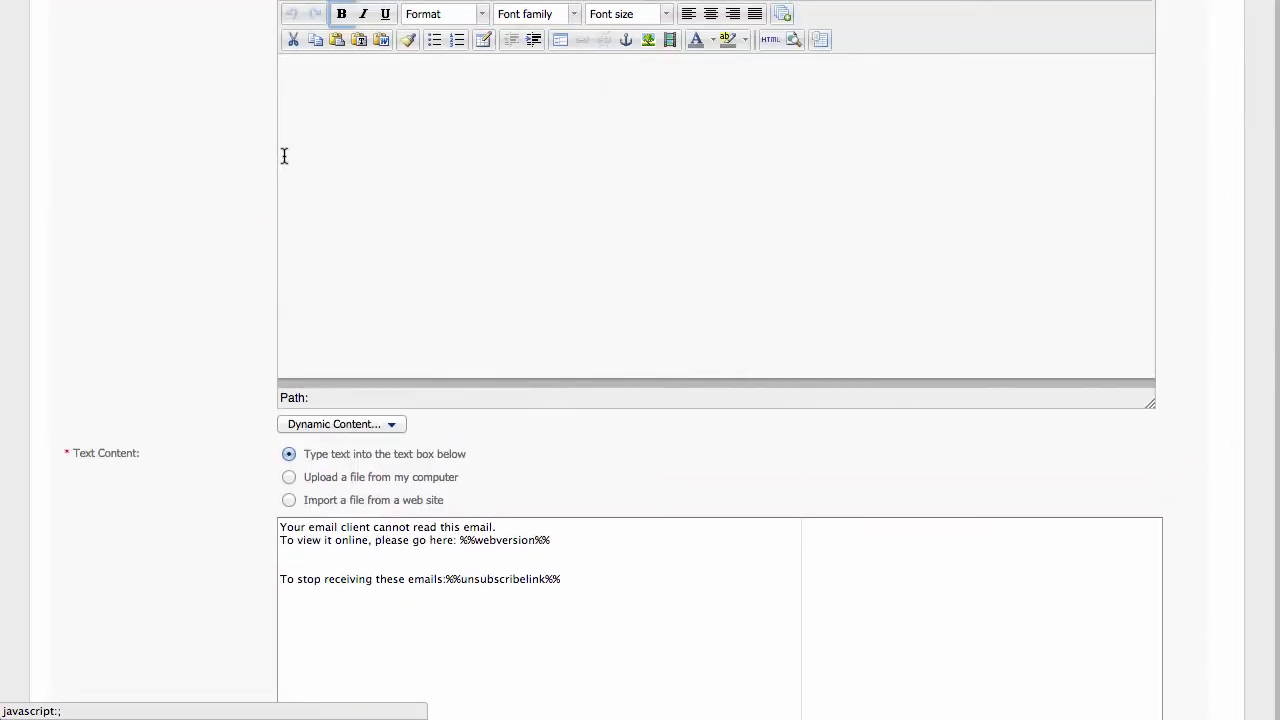
{"action": "left_click", "coordinate": [415, 400]}
{"action": "type", "text": "where"}
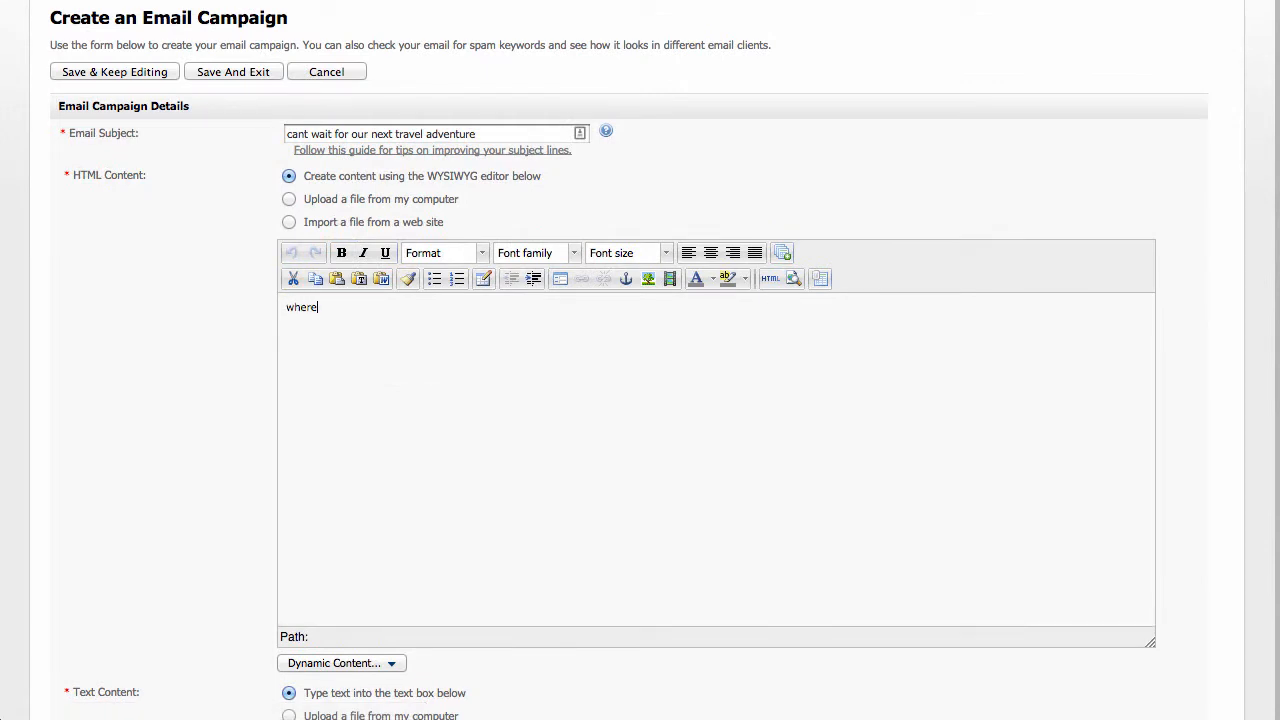
{"action": "type", "text": " are we flying to next month?"}
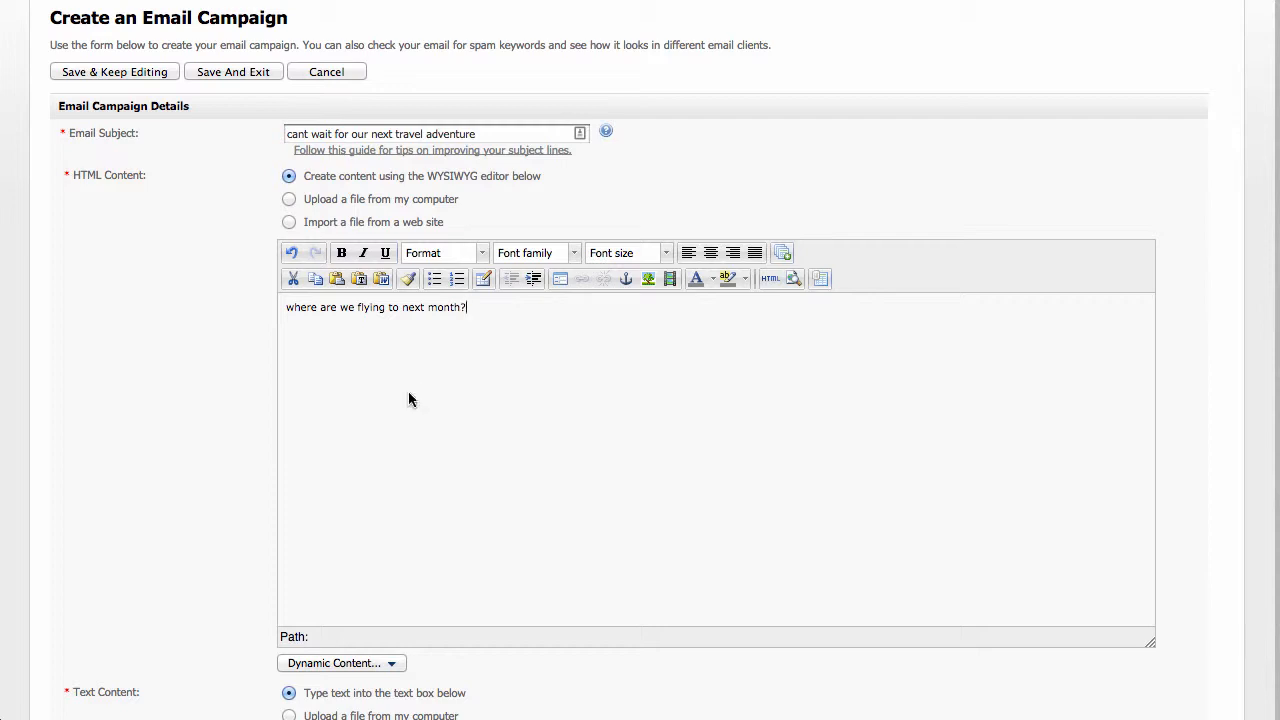
Copy the HTML body sentence over the two introductory lines of the plain text version, keeping the unsubscribe line.
{"action": "key", "text": "super+a"}
{"action": "key", "text": "ctrl+c"}
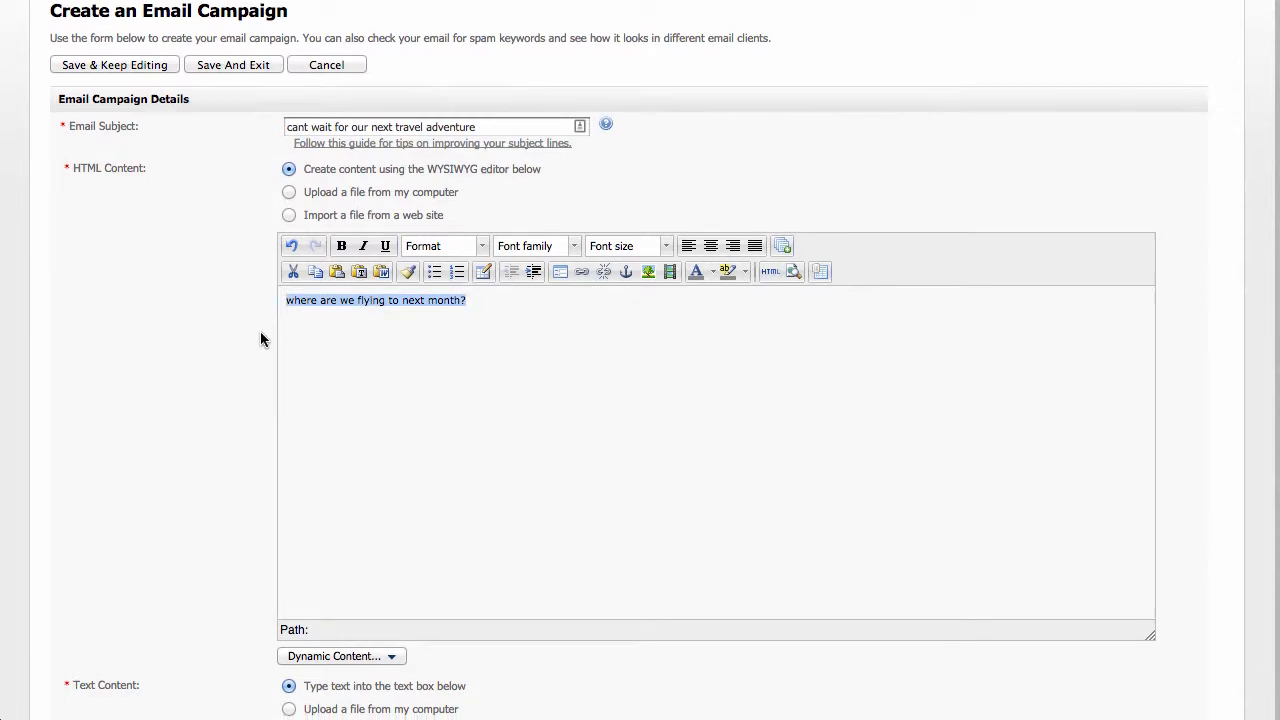
{"action": "scroll", "coordinate": [260, 340], "scroll_direction": "down", "scroll_amount": 5}
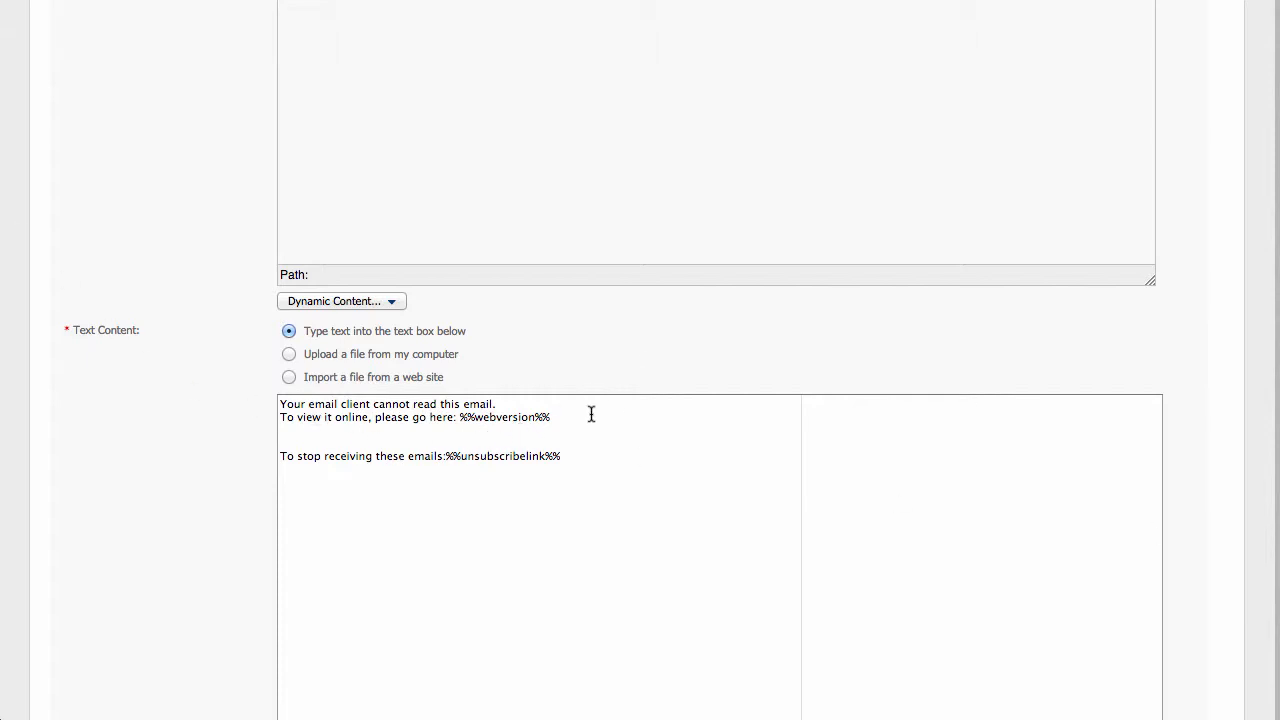
{"action": "left_click_drag", "start_coordinate": [591, 414], "coordinate": [297, 380]}
{"action": "key", "text": "ctrl+v"}
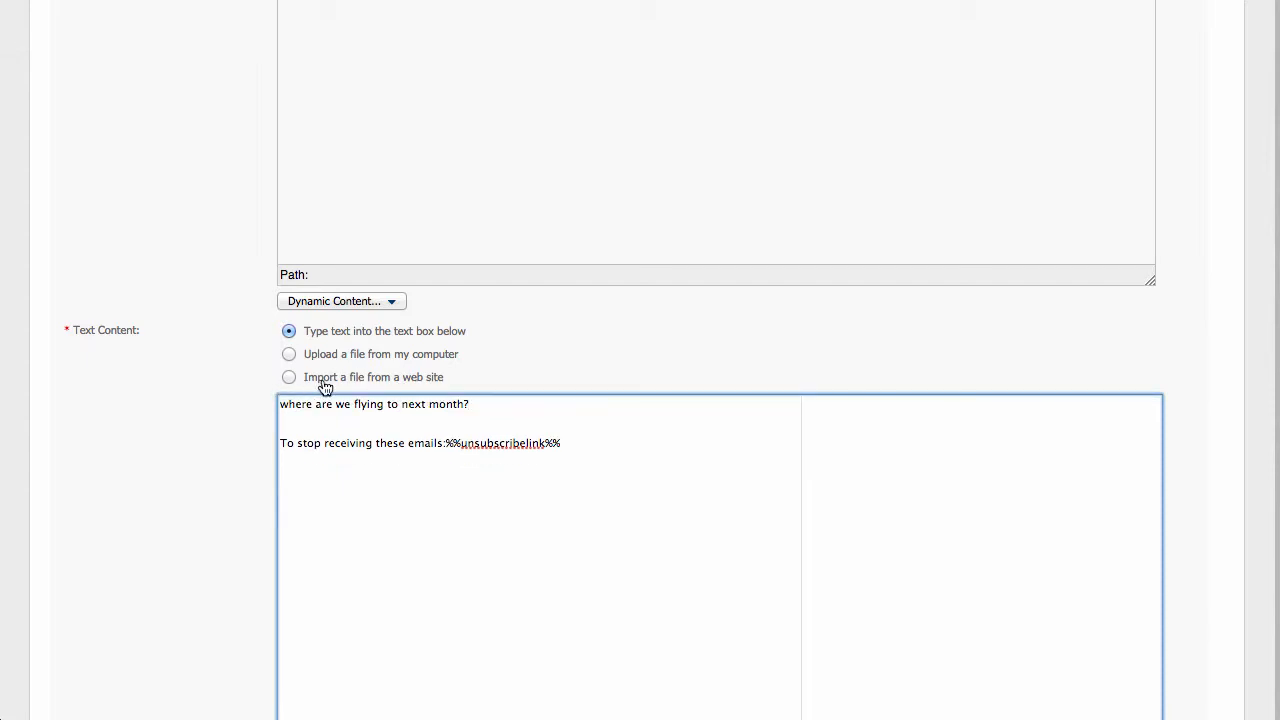
Review the rest of the campaign form, then save the campaign and exit the editor.
{"action": "scroll", "coordinate": [366, 377], "scroll_direction": "up", "scroll_amount": 5}
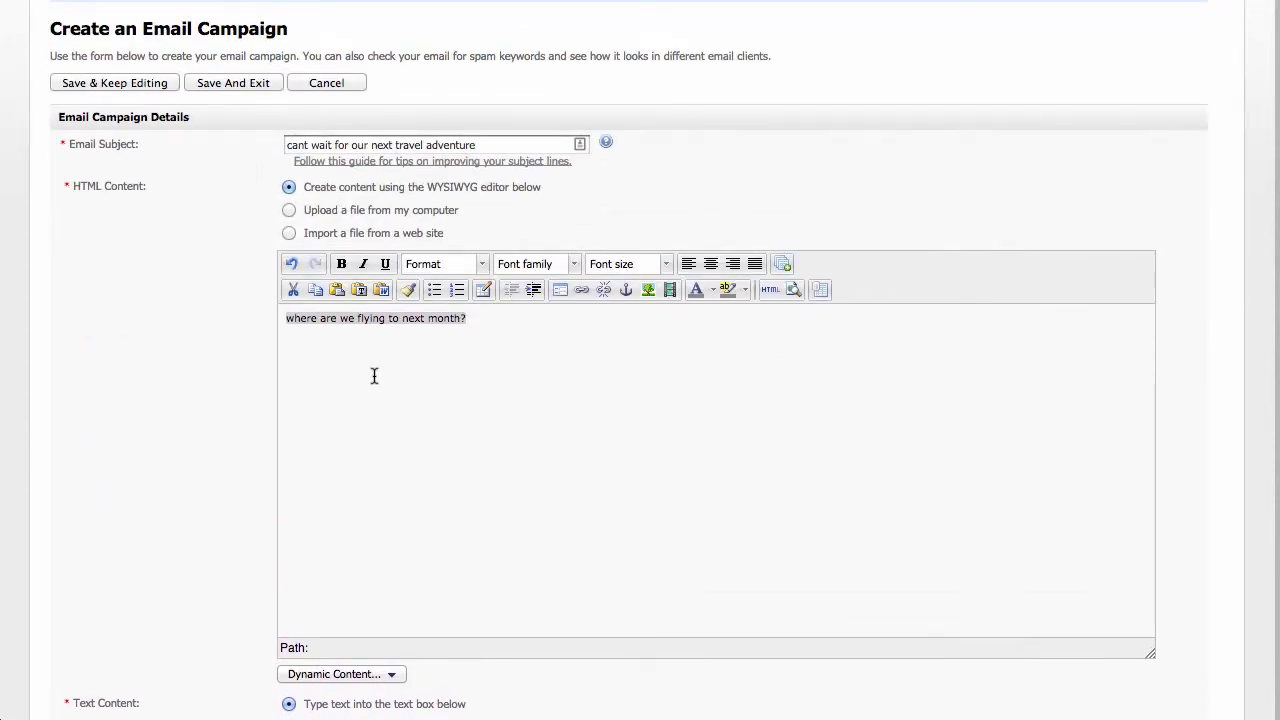
{"action": "scroll", "coordinate": [373, 375], "scroll_direction": "down", "scroll_amount": 10}
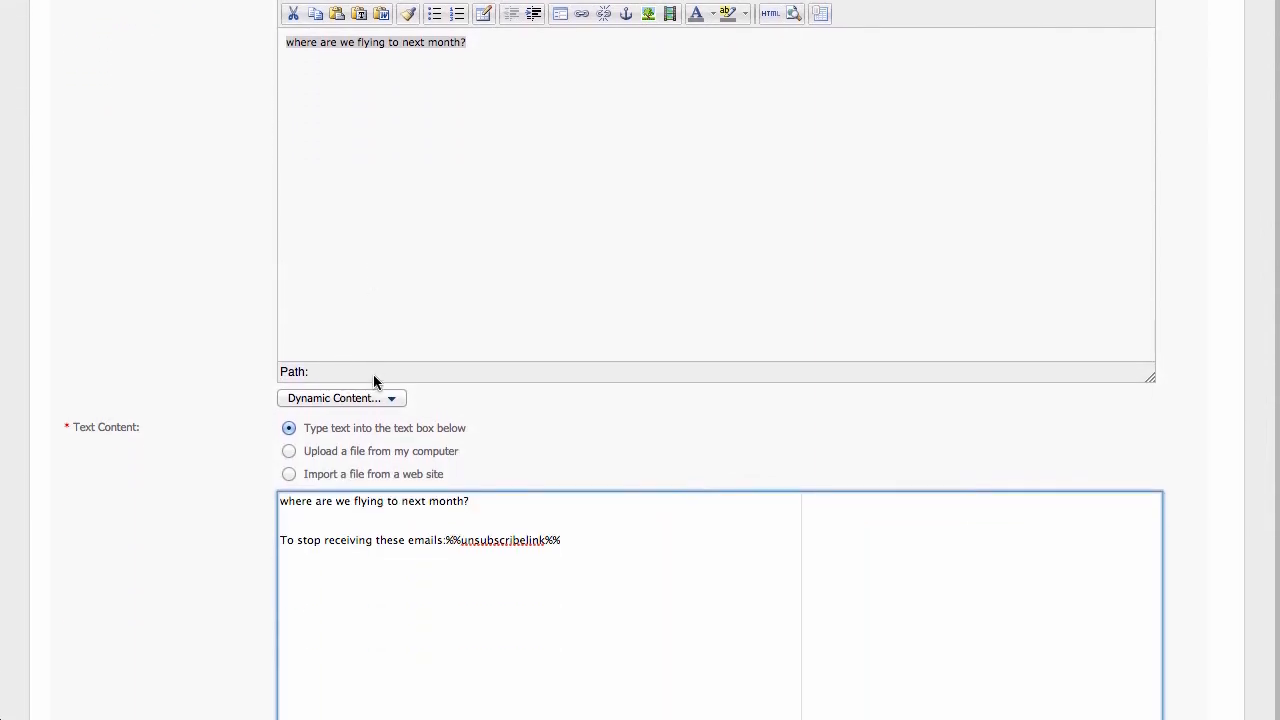
{"action": "scroll", "coordinate": [373, 375], "scroll_direction": "down", "scroll_amount": 5}
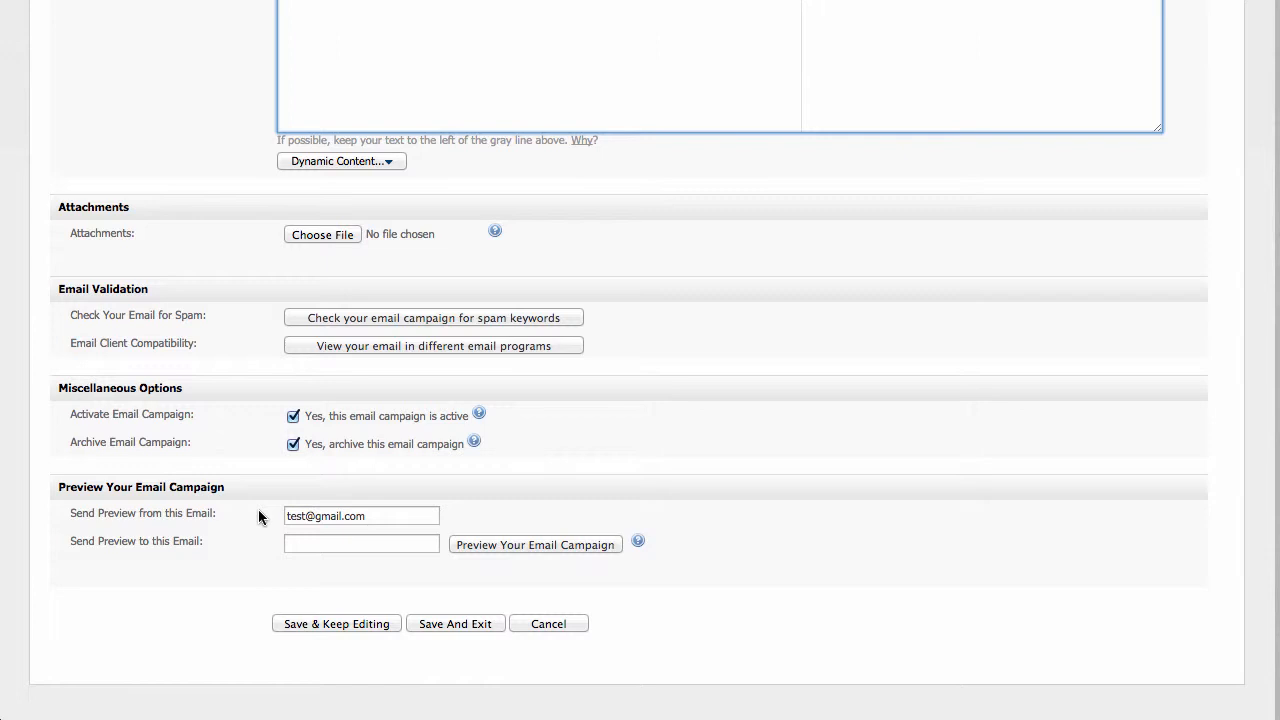
{"action": "left_click", "coordinate": [476, 626]}
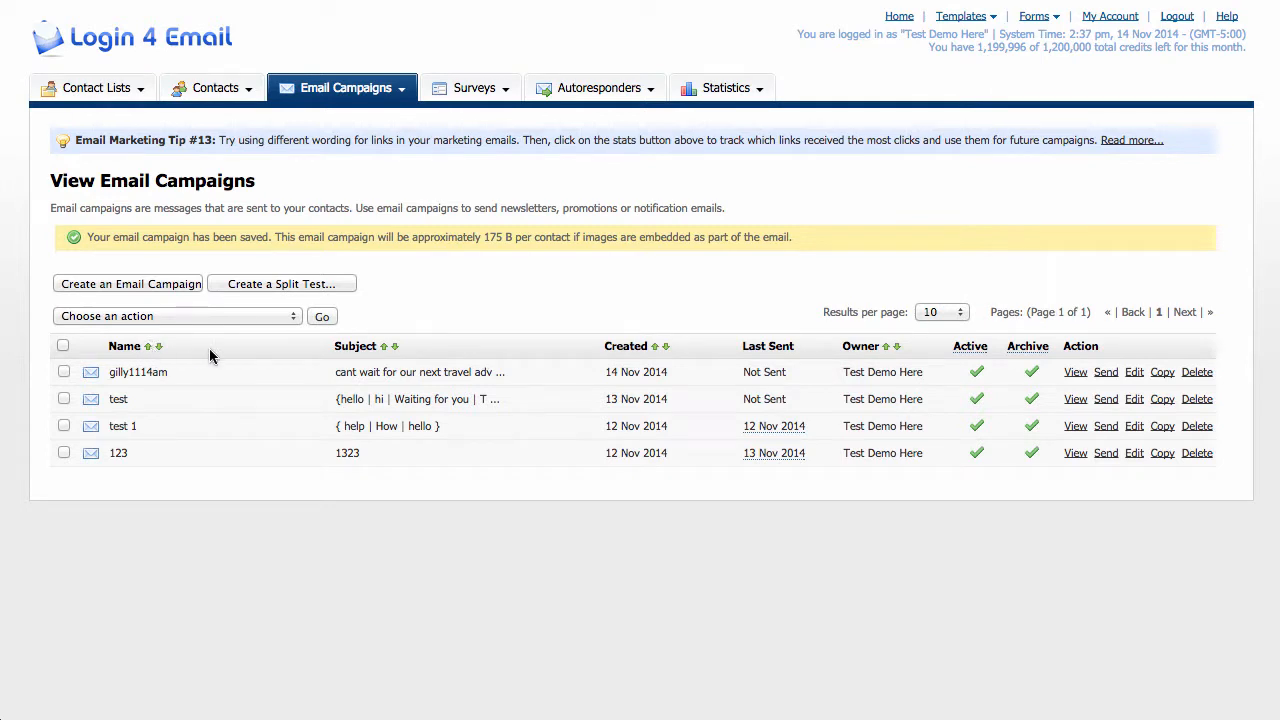
Sort the campaign list by creation date, newest first, and preview gilly1114am as HTML and as text.
{"action": "left_click", "coordinate": [158, 347]}
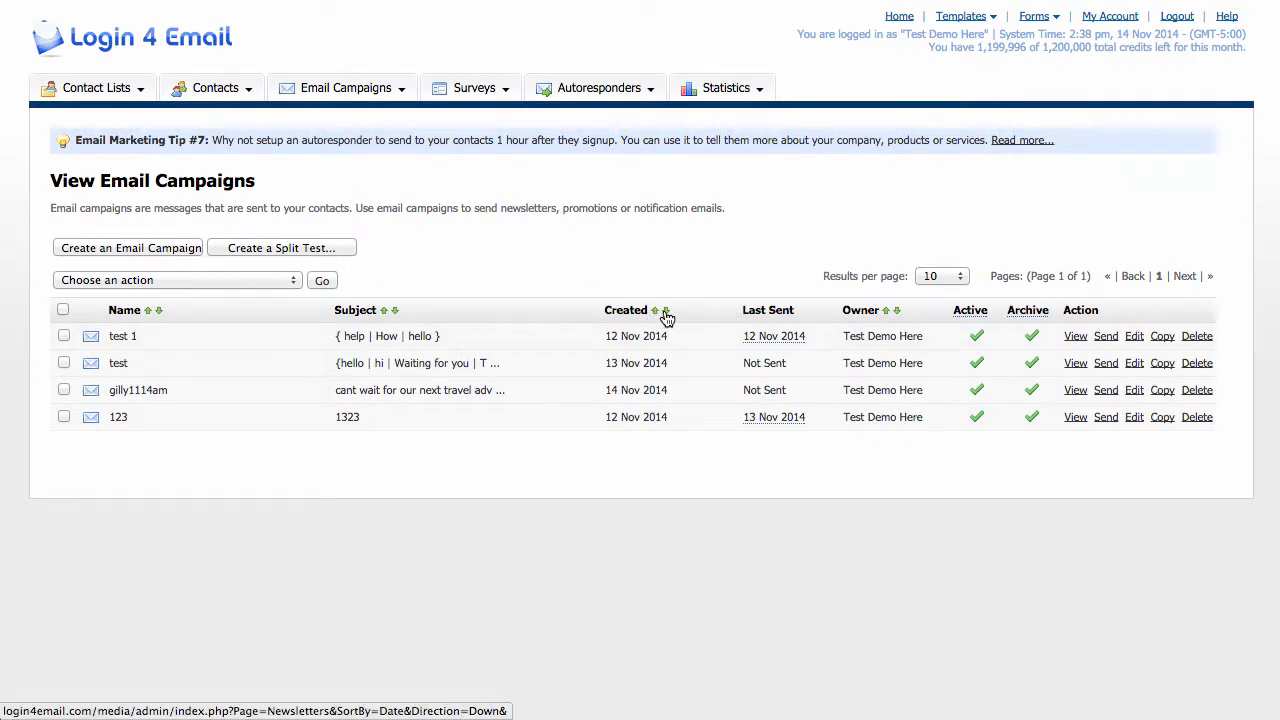
{"action": "left_click", "coordinate": [666, 312]}
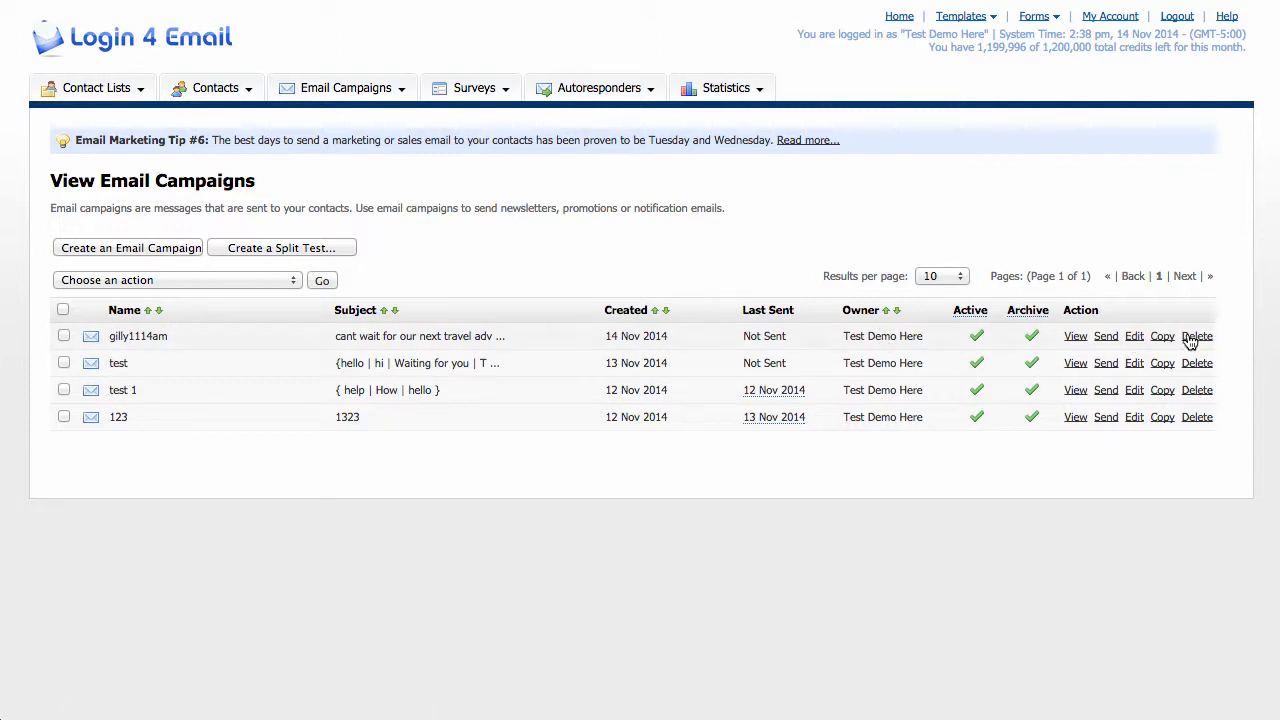
{"action": "left_click", "coordinate": [1076, 340]}
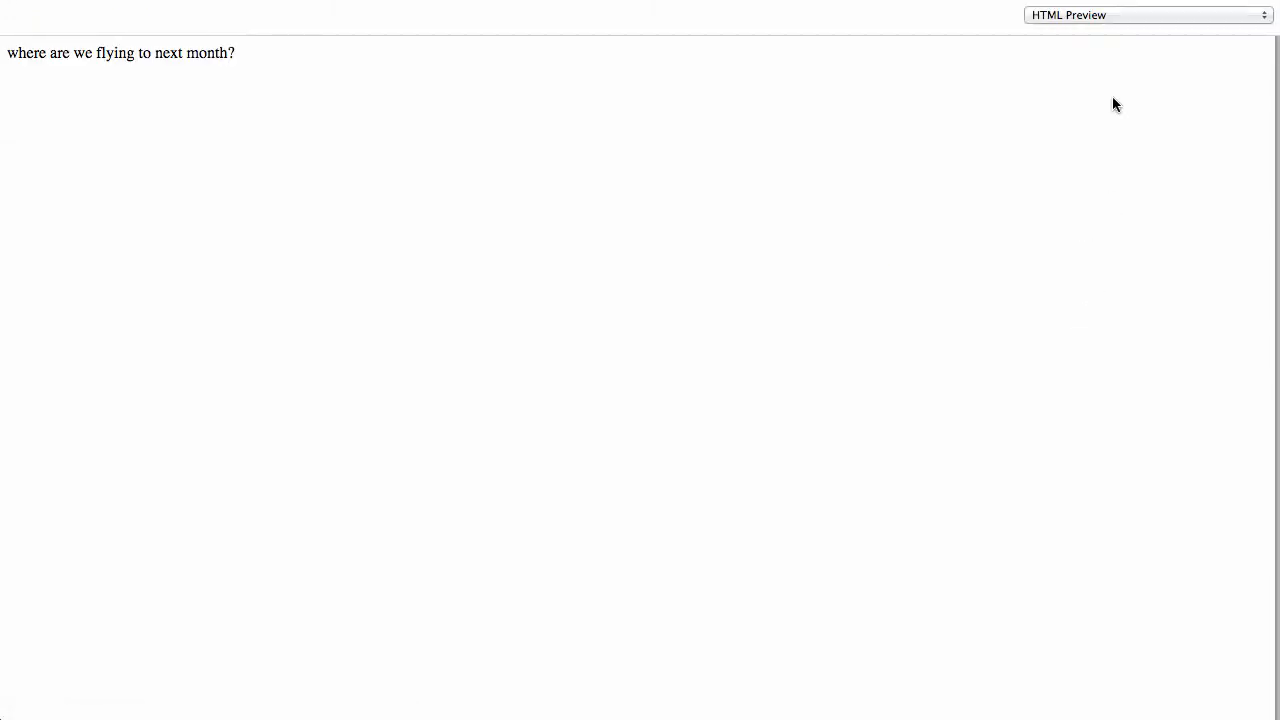
{"action": "left_click", "coordinate": [1116, 18]}
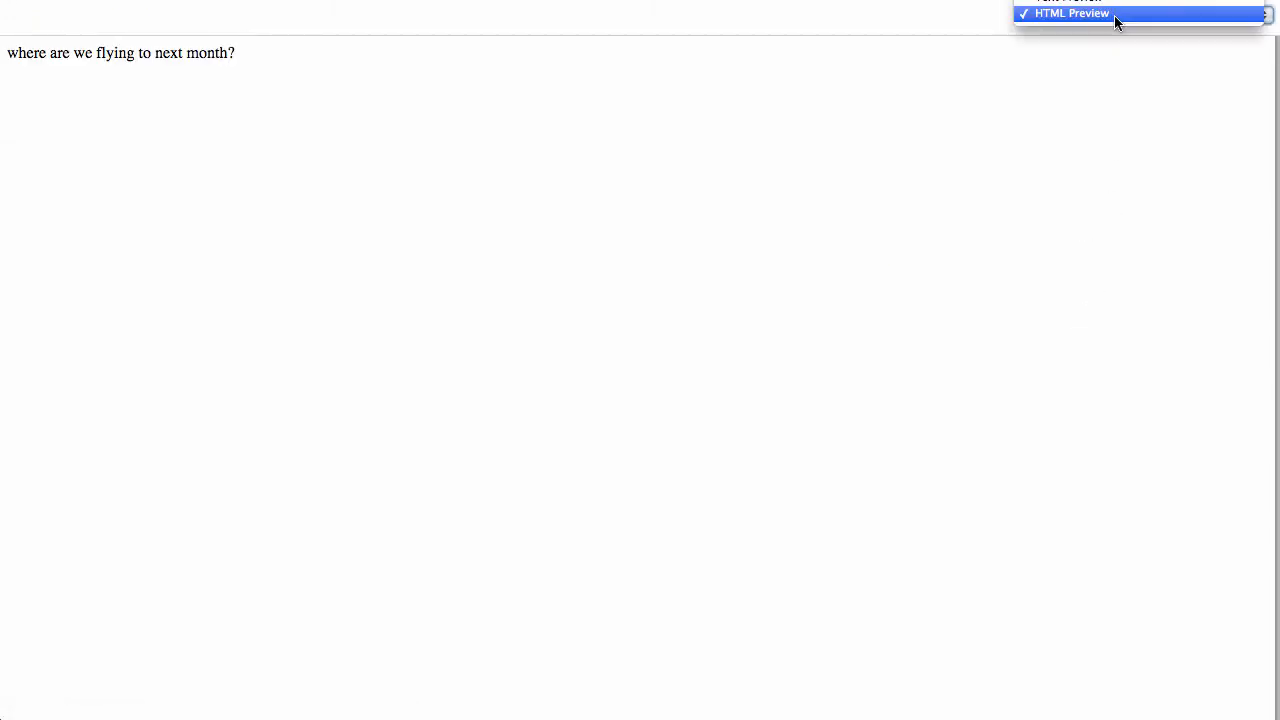
{"action": "left_click", "coordinate": [1114, 3]}
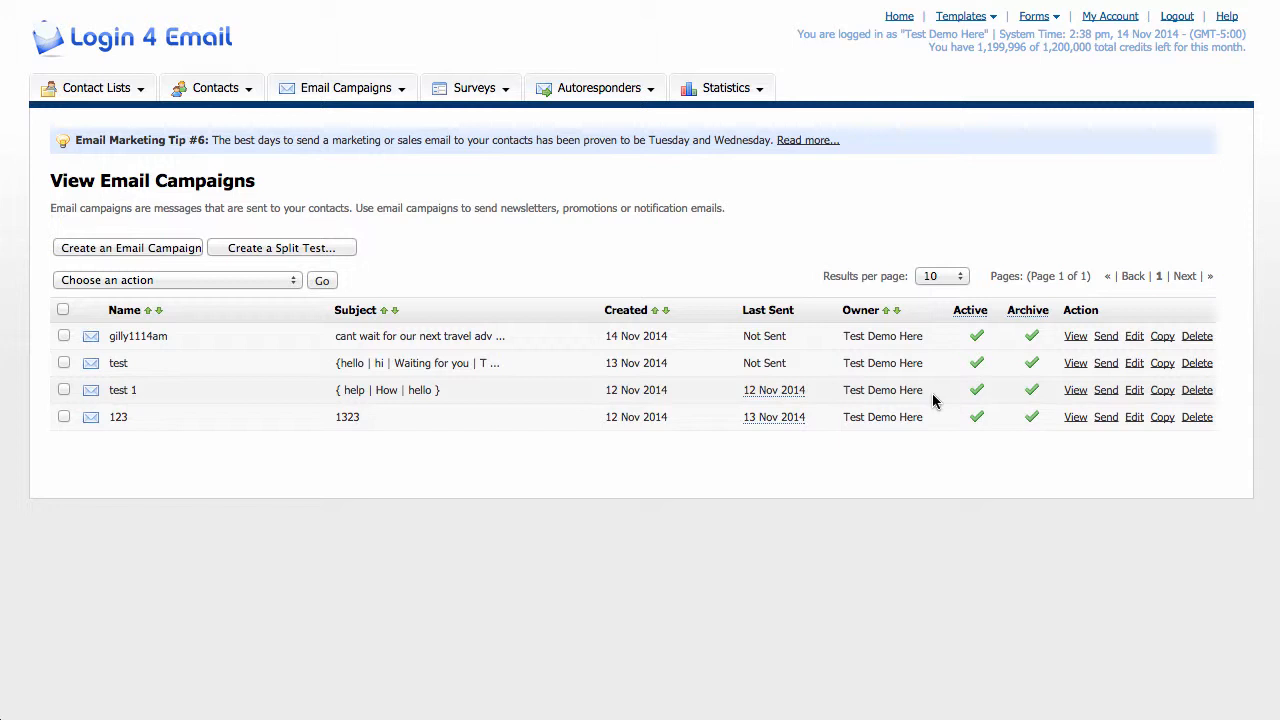
Open the gilly1114am campaign for editing, review its content and options, and save and exit.
{"action": "left_click", "coordinate": [1136, 338]}
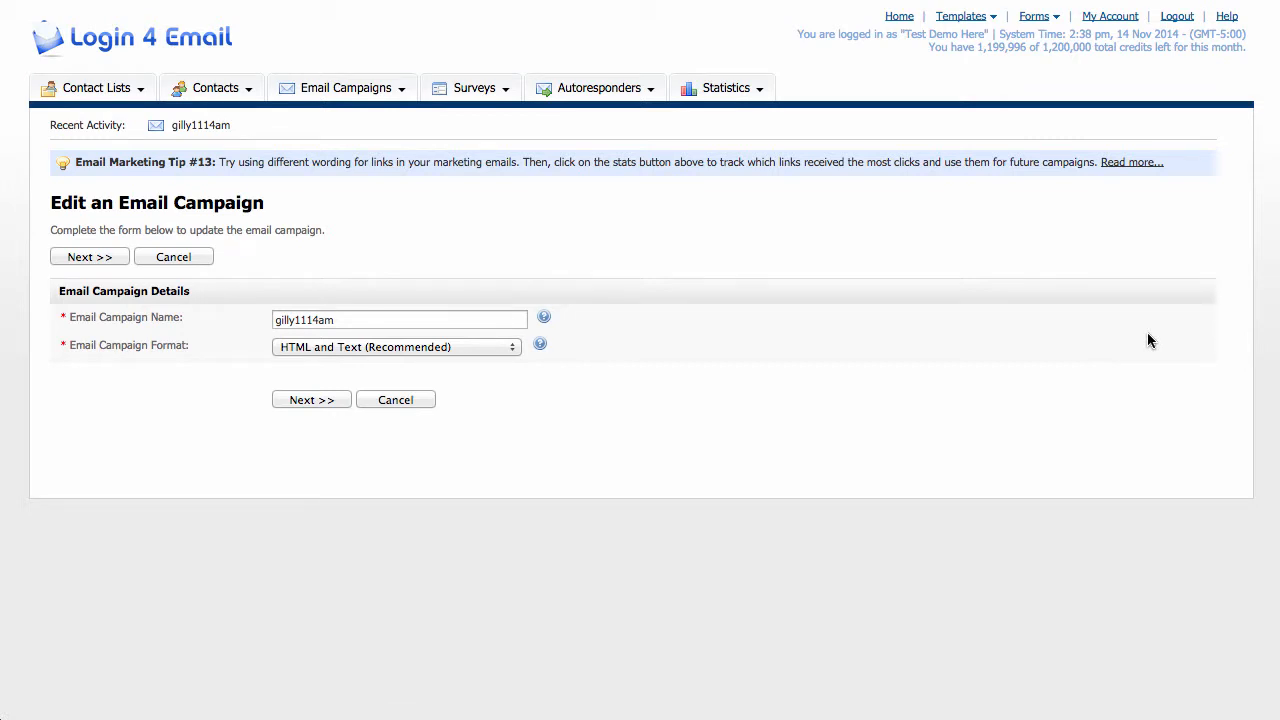
{"action": "left_click", "coordinate": [310, 400]}
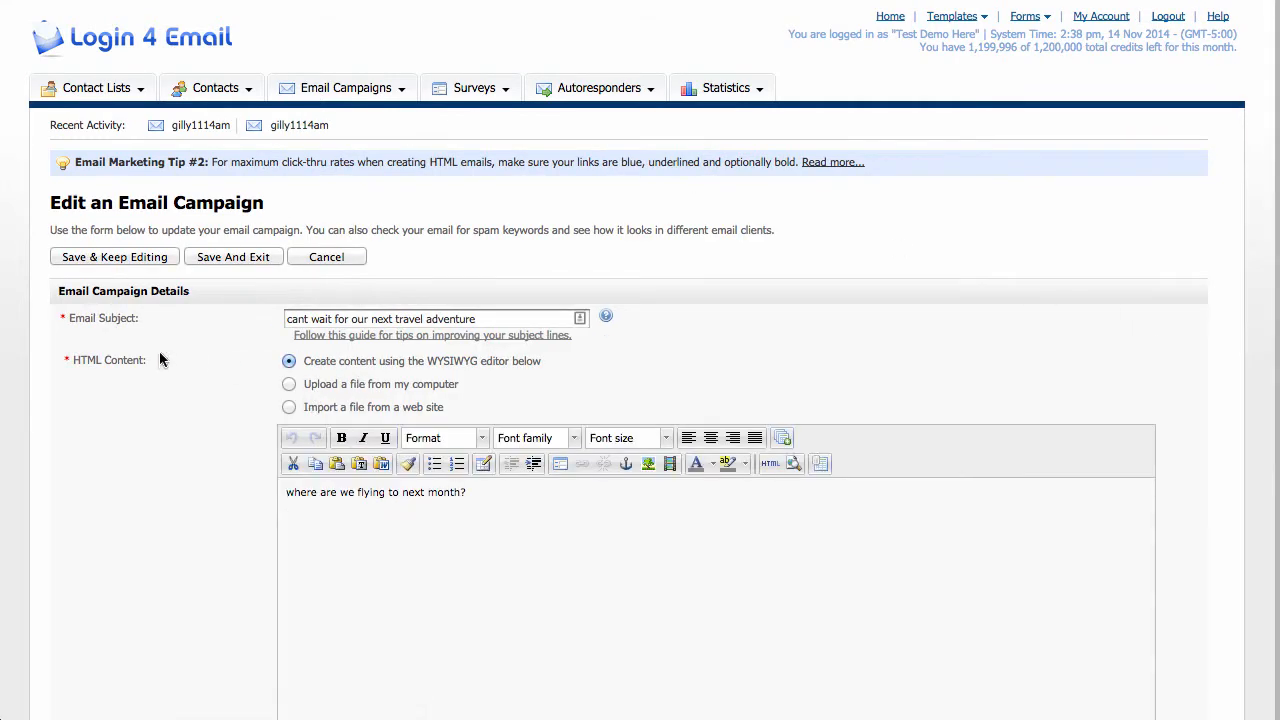
{"action": "scroll", "coordinate": [106, 373], "scroll_direction": "down", "scroll_amount": 10}
{"action": "scroll", "coordinate": [106, 373], "scroll_direction": "up", "scroll_amount": 9}
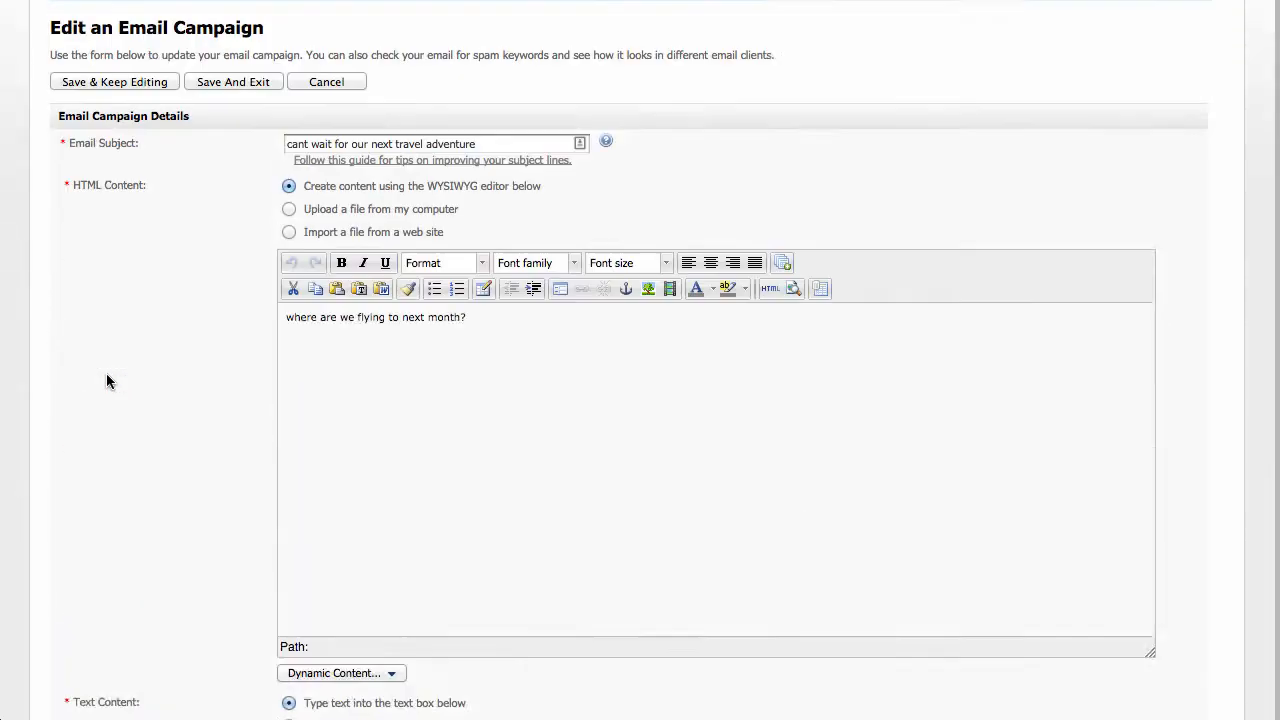
{"action": "scroll", "coordinate": [106, 373], "scroll_direction": "down", "scroll_amount": 15}
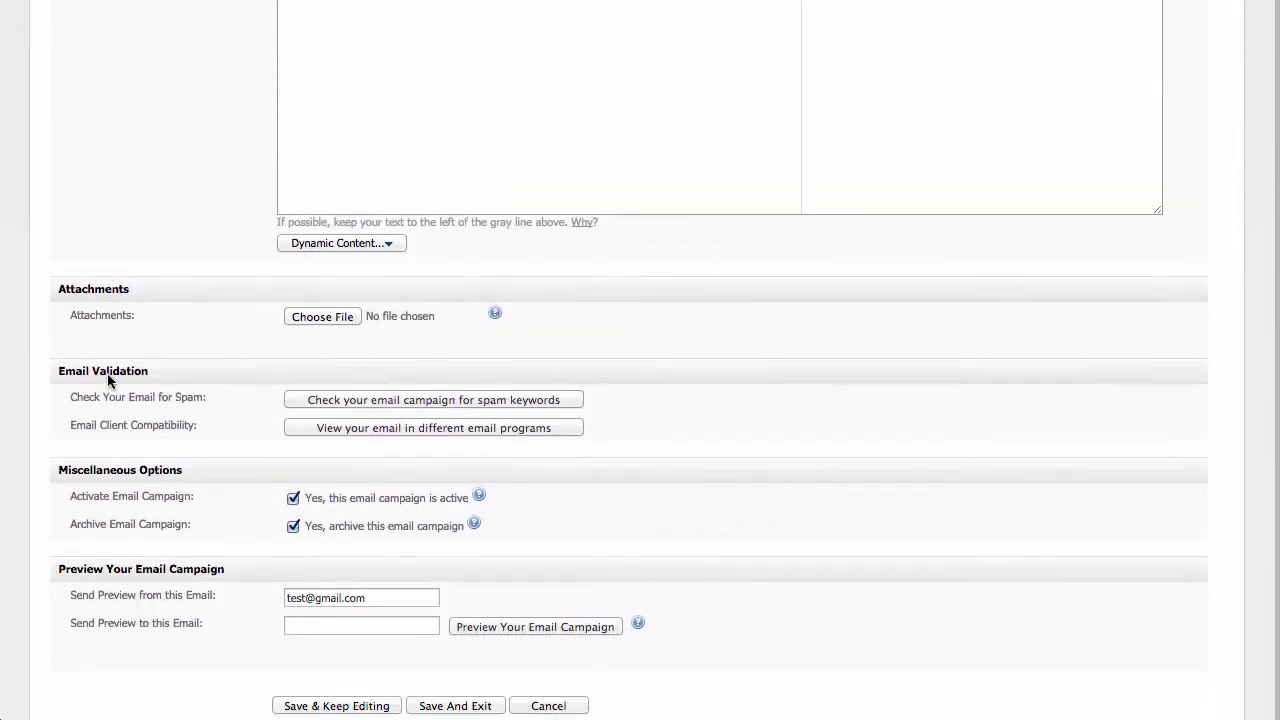
{"action": "left_click", "coordinate": [444, 622]}
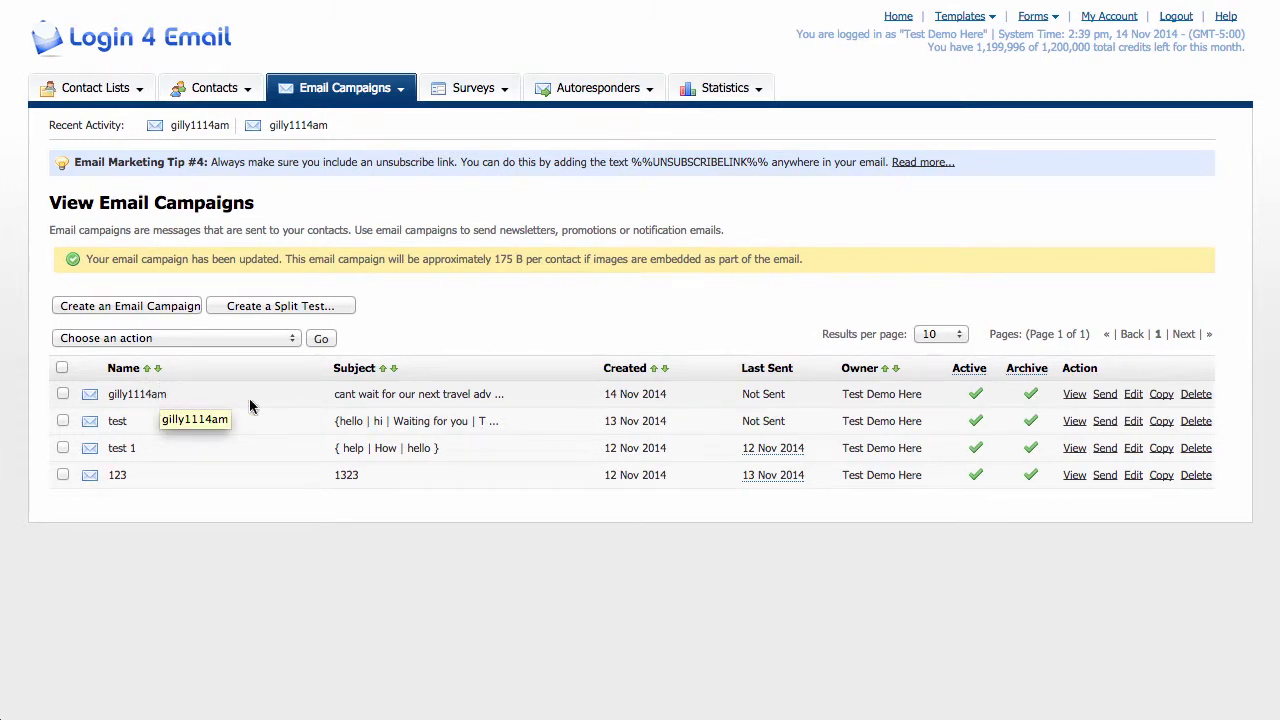
Make a copy of the gilly1114am campaign and delete that copy.
{"action": "left_click", "coordinate": [1161, 397]}
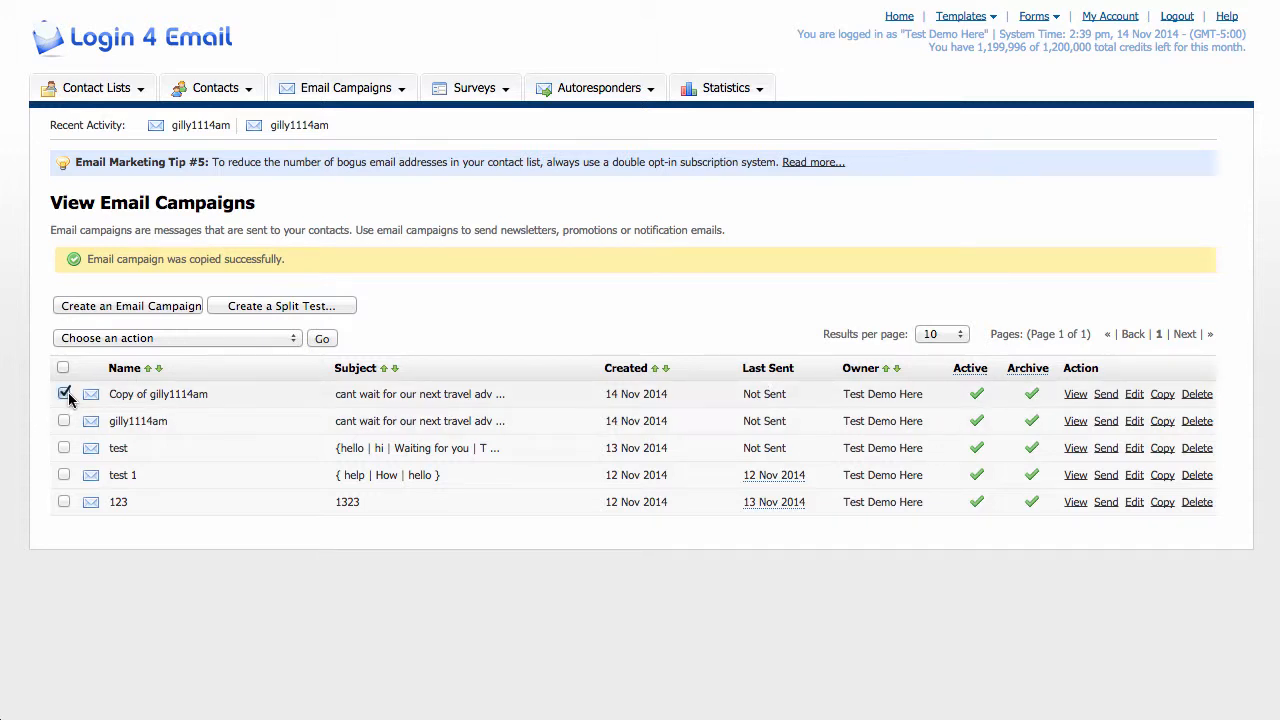
{"action": "left_click", "coordinate": [1197, 394]}
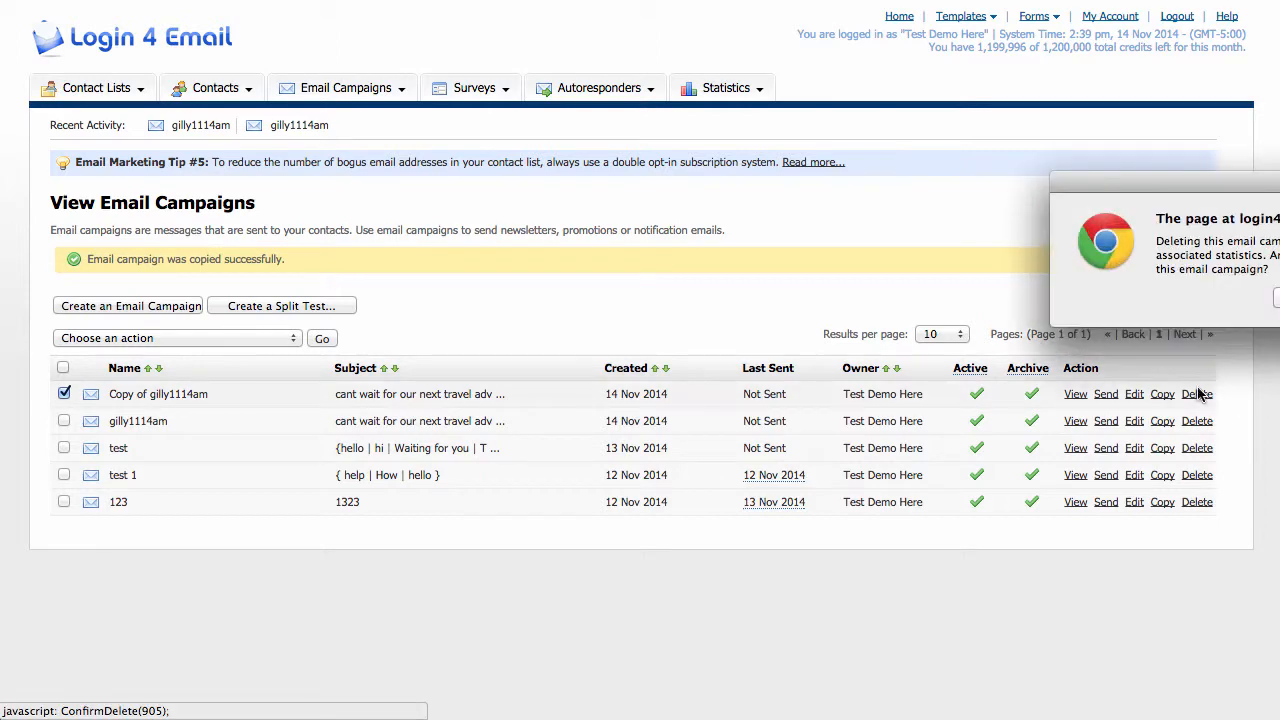
{"action": "key", "text": "Return"}
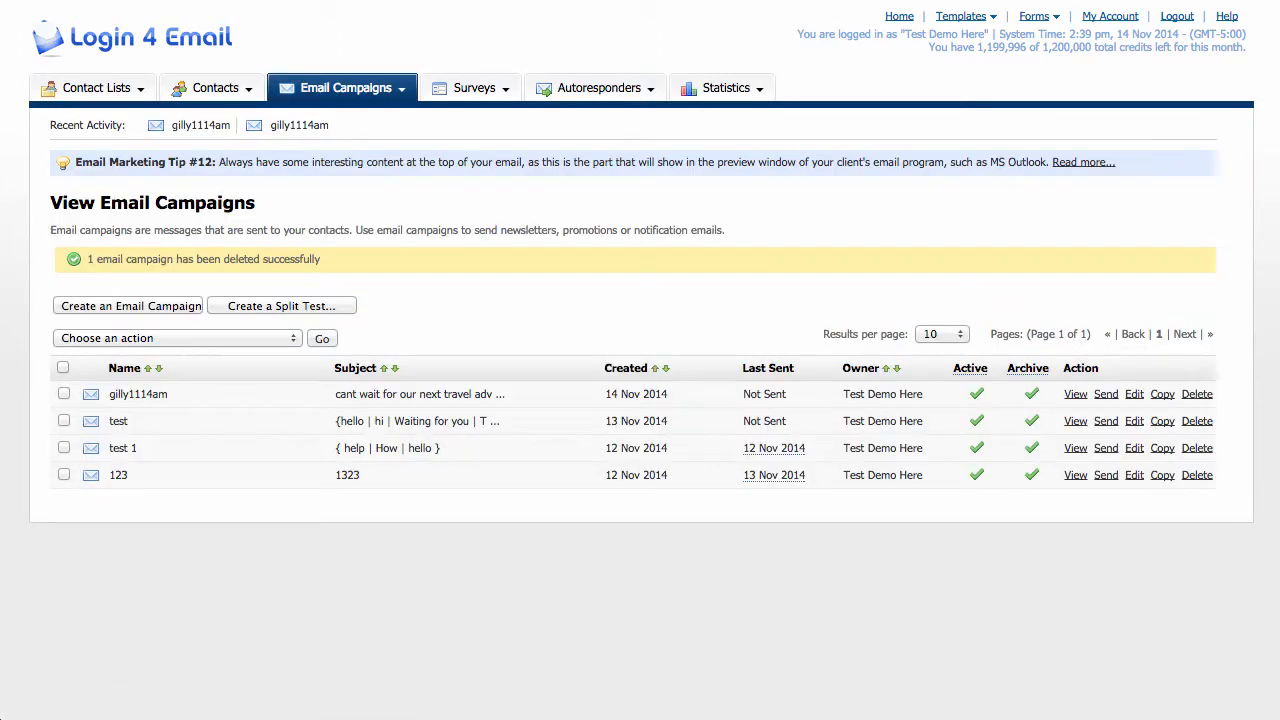